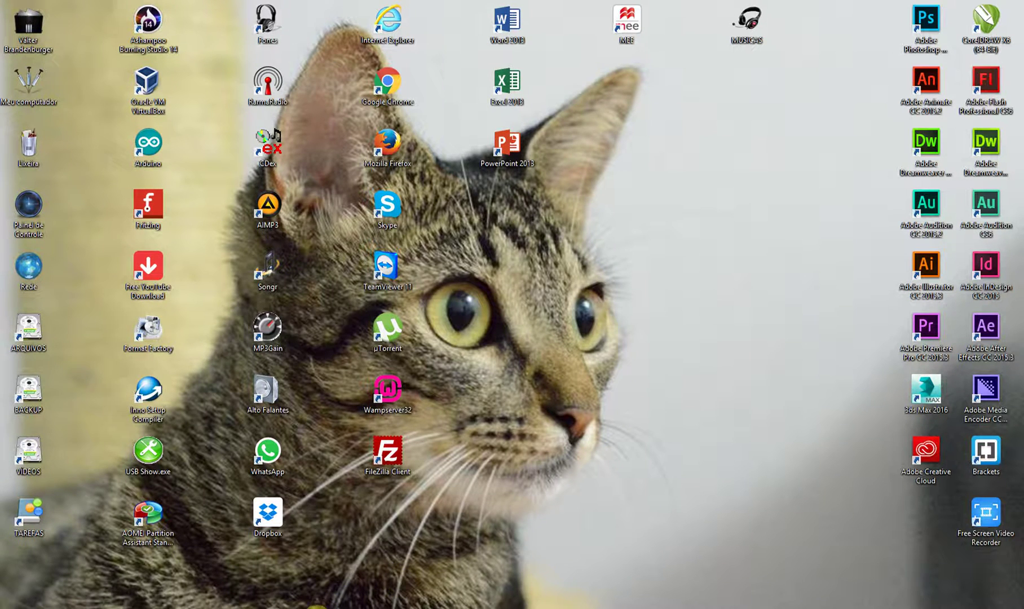
Restore the Chrome window showing the valteraulas.pe.hu Moodle site
{"action": "left_click", "coordinate": [350, 504]}
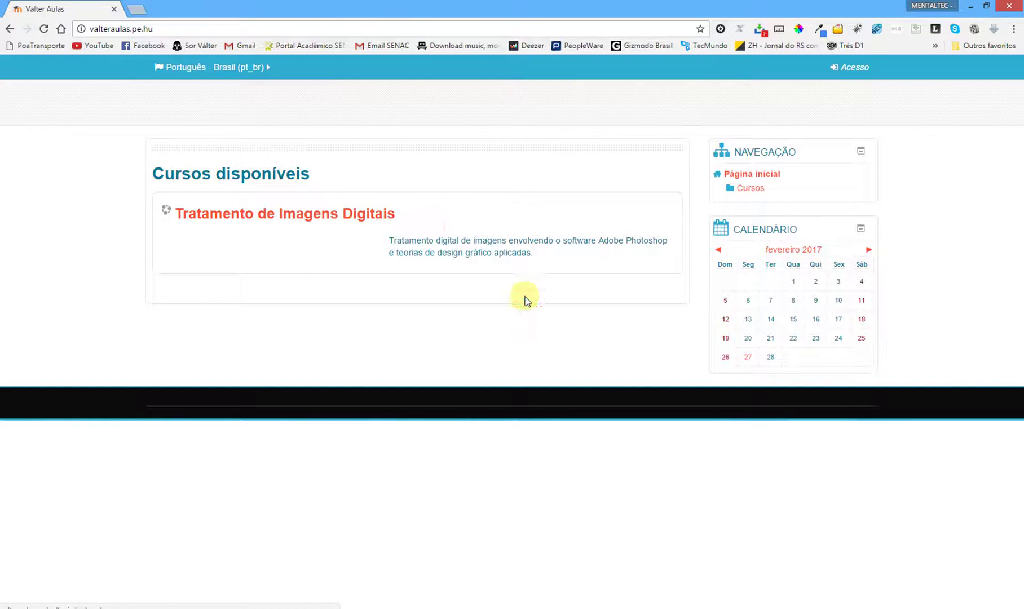
Open the Tratamento de Imagens Digitais course and log in with the administrator's username and password
{"action": "left_click", "coordinate": [282, 210]}
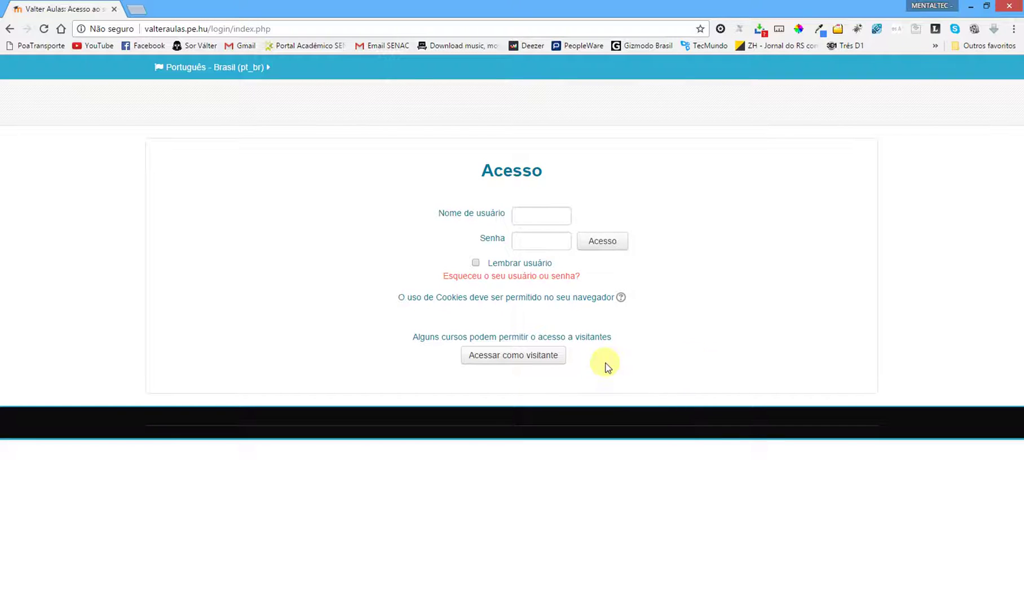
{"action": "left_click", "coordinate": [545, 214]}
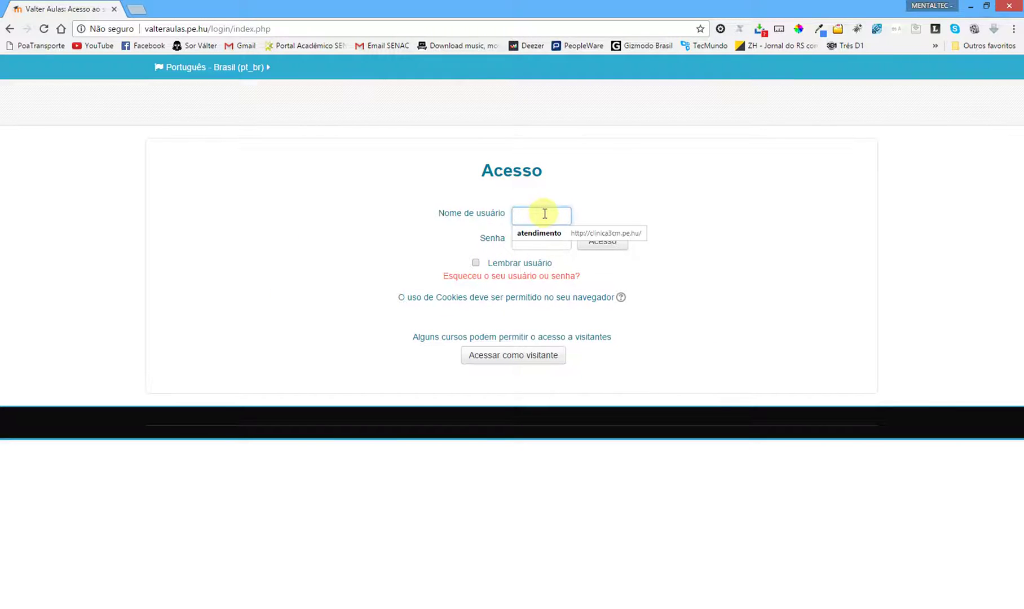
{"action": "type", "text": "valter"}
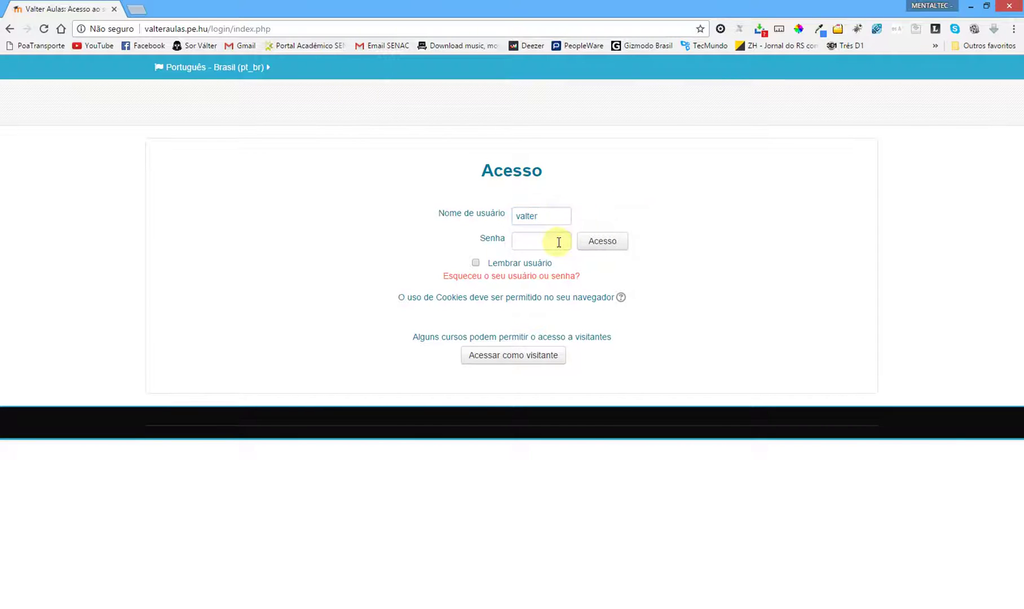
{"action": "left_click", "coordinate": [559, 241]}
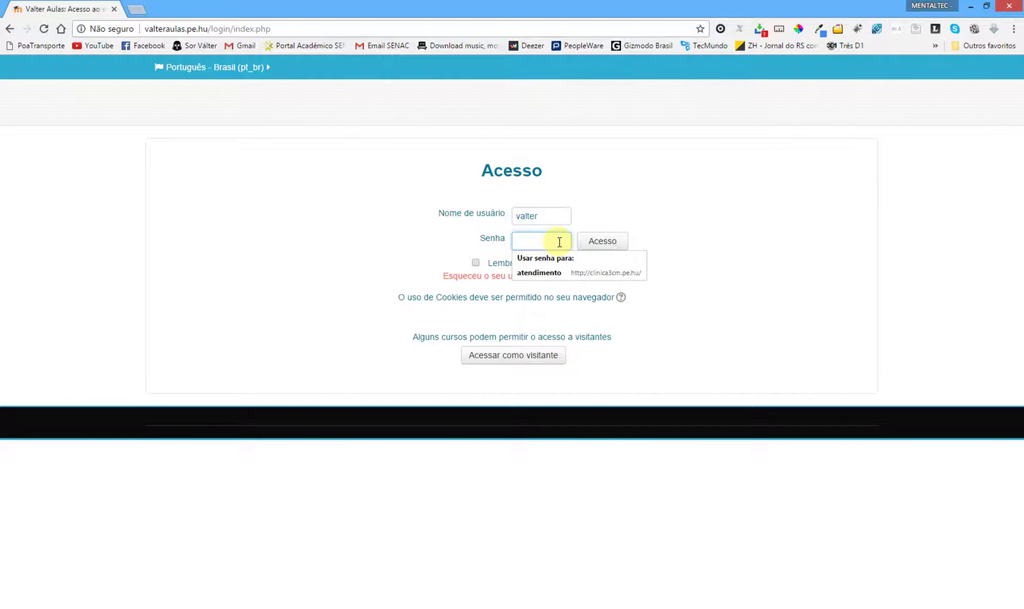
{"action": "type", "text": "••••••••"}
{"action": "key", "text": "Return"}
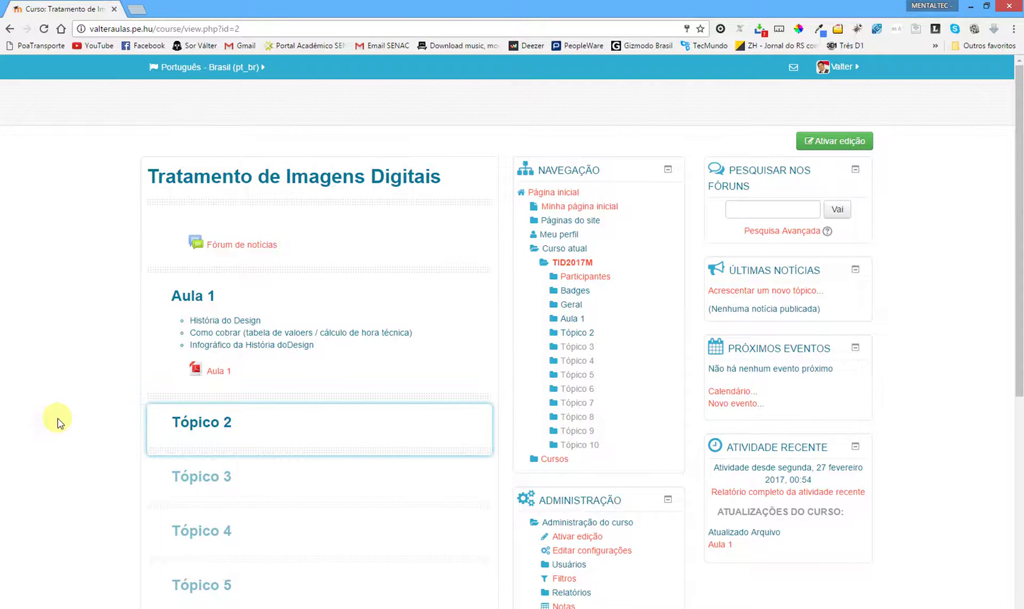
{"action": "scroll", "coordinate": [58, 420], "scroll_direction": "down", "scroll_amount": 3}
{"action": "scroll", "coordinate": [59, 422], "scroll_direction": "up", "scroll_amount": 3}
{"action": "scroll", "coordinate": [92, 433], "scroll_direction": "down", "scroll_amount": 1}
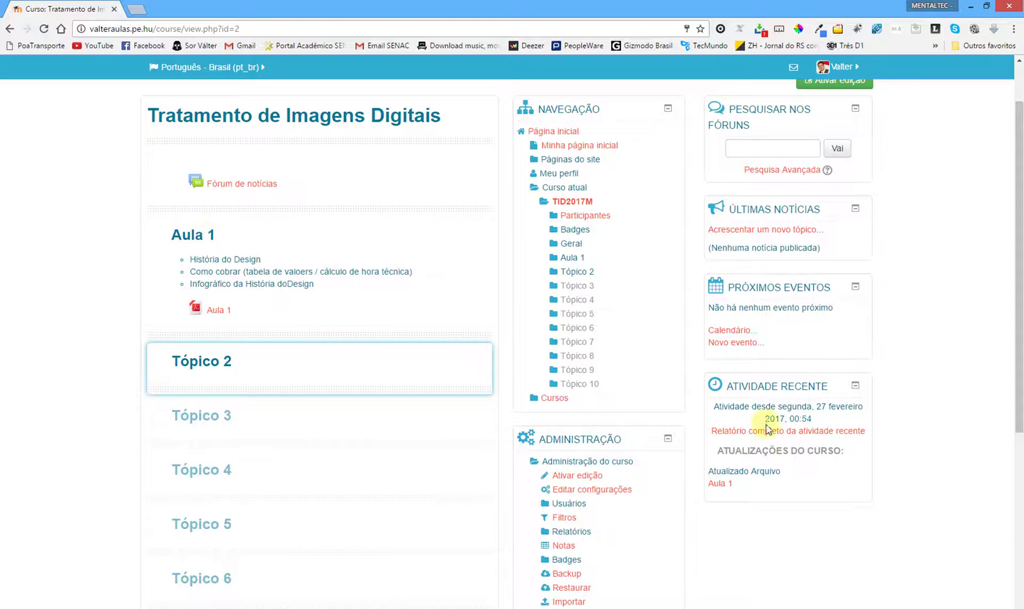
{"action": "scroll", "coordinate": [377, 358], "scroll_direction": "up", "scroll_amount": 1}
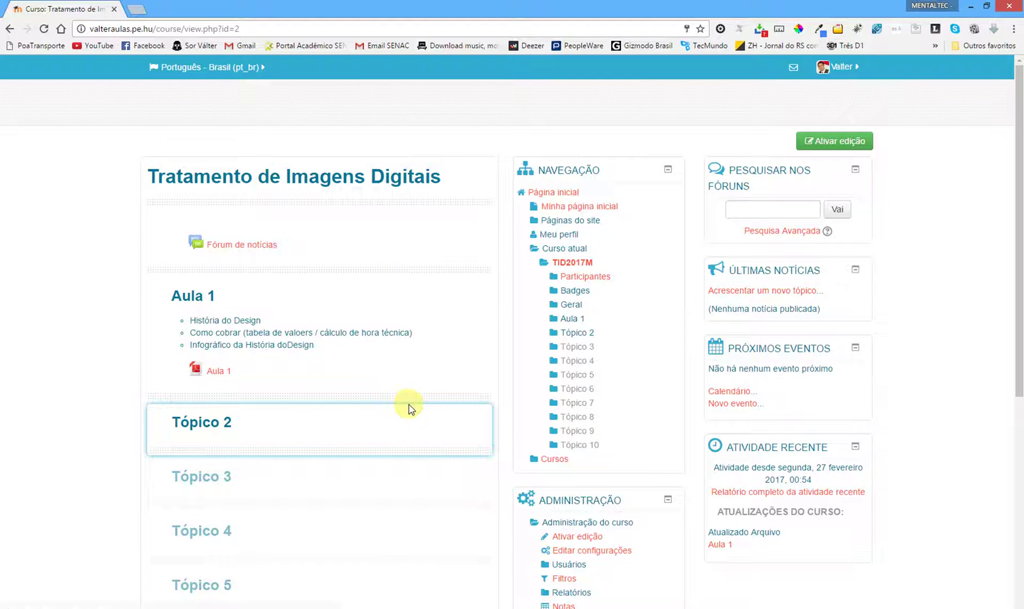
{"action": "left_click", "coordinate": [829, 148]}
{"action": "left_click", "coordinate": [836, 149]}
Go to Administração do site > Plugins > Autenticação > Gerenciar autenticação
{"action": "scroll", "coordinate": [480, 451], "scroll_direction": "down", "scroll_amount": 1}
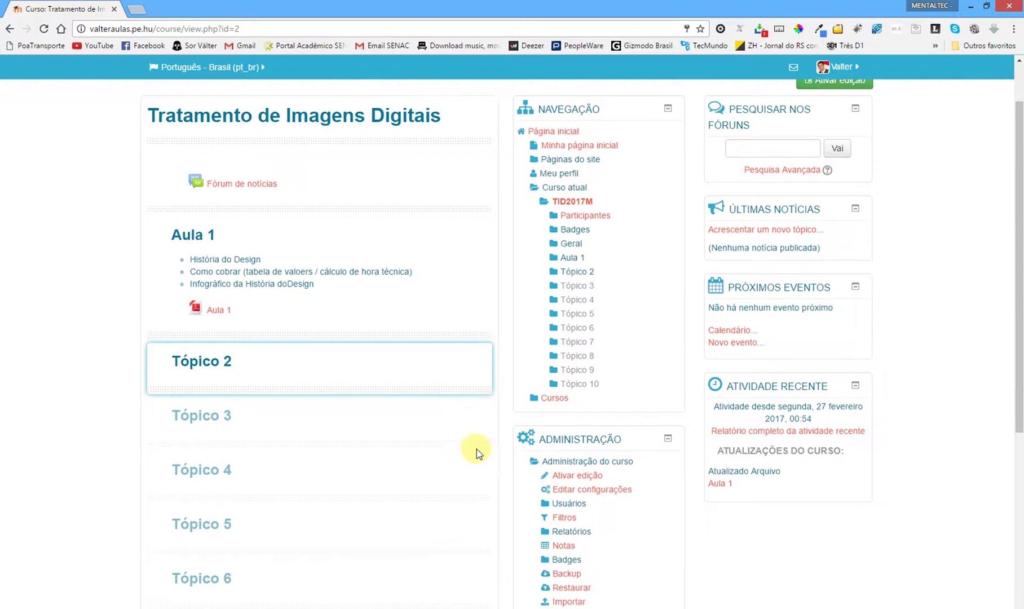
{"action": "scroll", "coordinate": [475, 447], "scroll_direction": "down", "scroll_amount": 1}
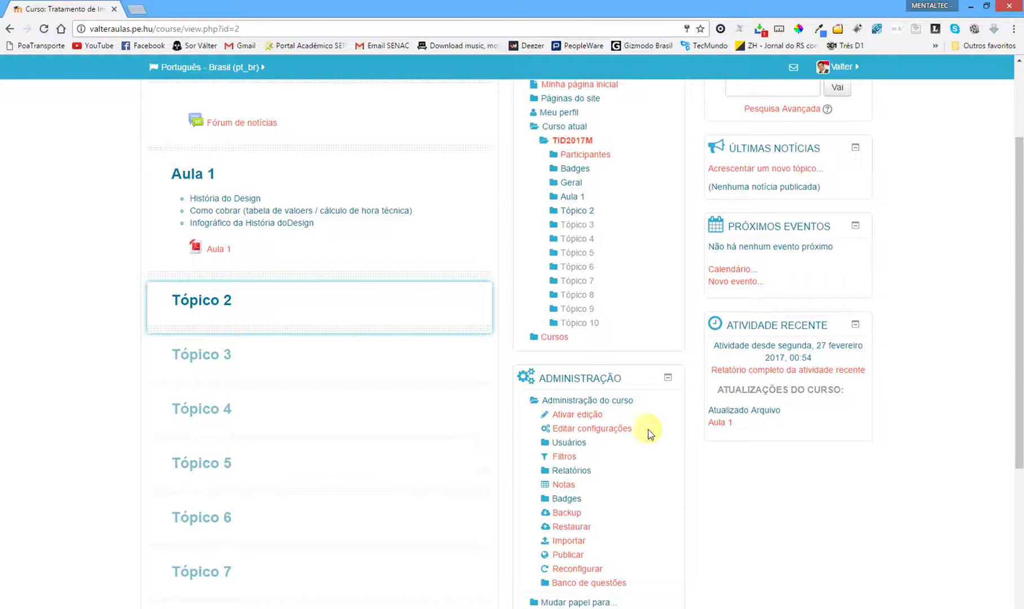
{"action": "scroll", "coordinate": [601, 443], "scroll_direction": "down", "scroll_amount": 2}
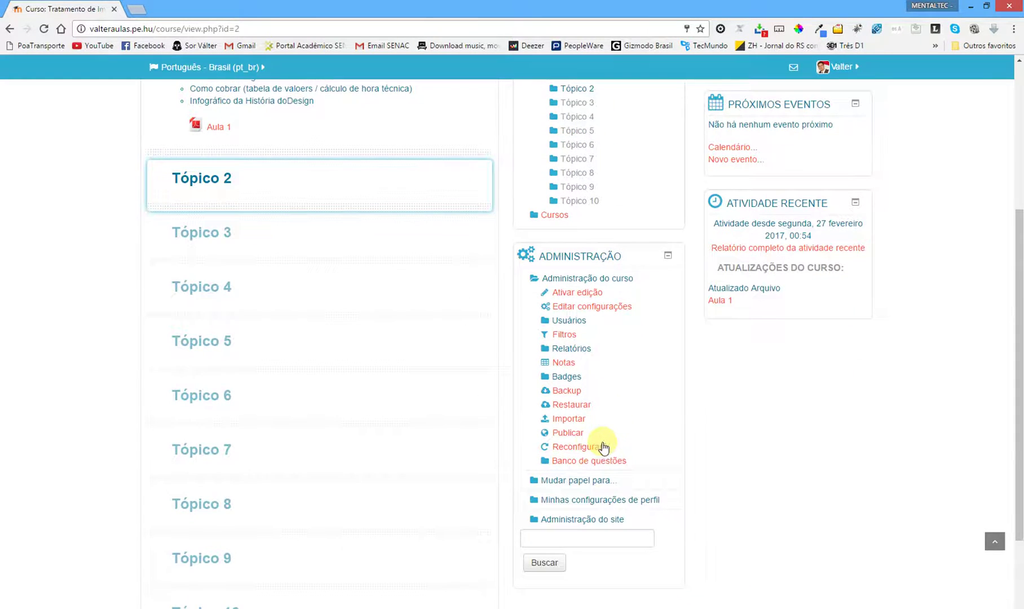
{"action": "left_click", "coordinate": [536, 521]}
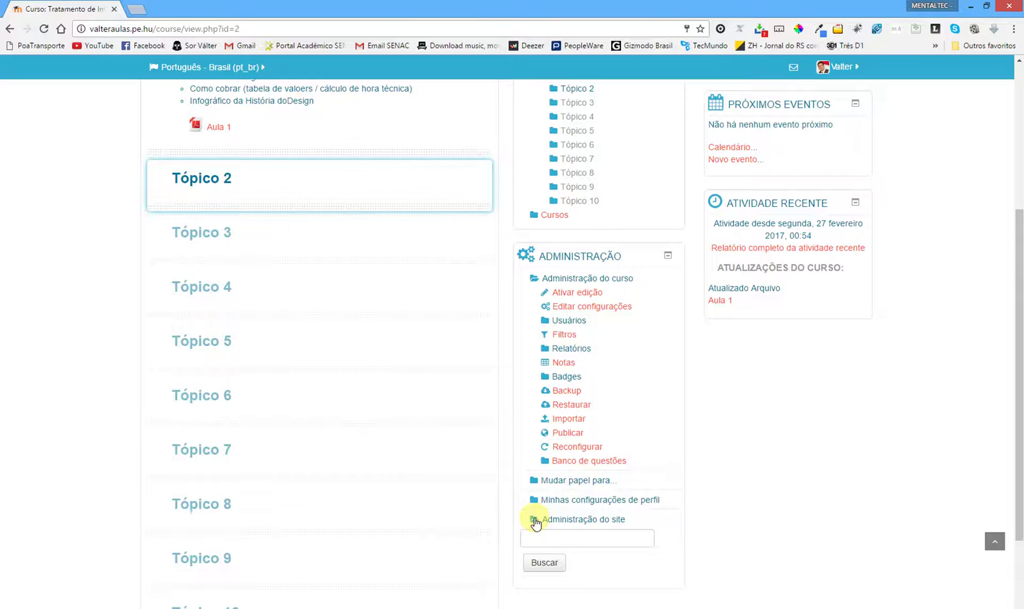
{"action": "scroll", "coordinate": [534, 522], "scroll_direction": "down", "scroll_amount": 1}
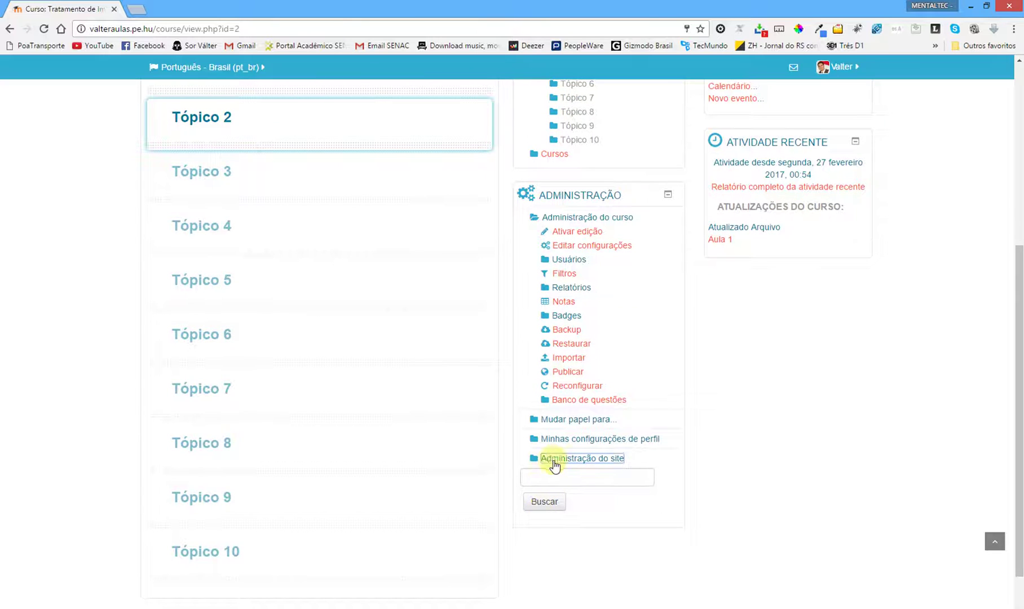
{"action": "left_click", "coordinate": [534, 460]}
{"action": "left_click", "coordinate": [534, 461]}
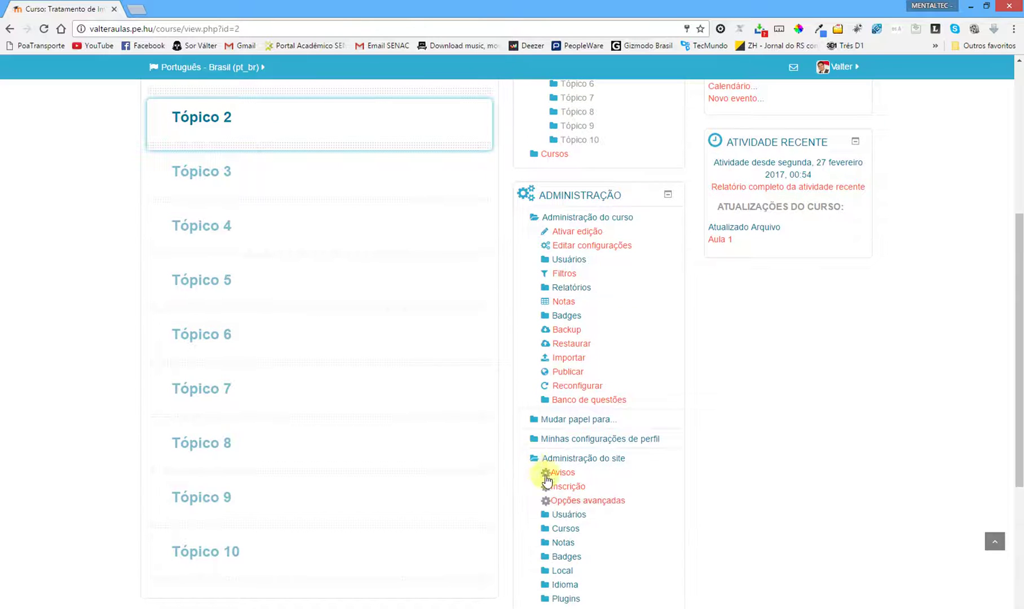
{"action": "scroll", "coordinate": [551, 471], "scroll_direction": "down", "scroll_amount": 2}
{"action": "scroll", "coordinate": [550, 473], "scroll_direction": "down", "scroll_amount": 1}
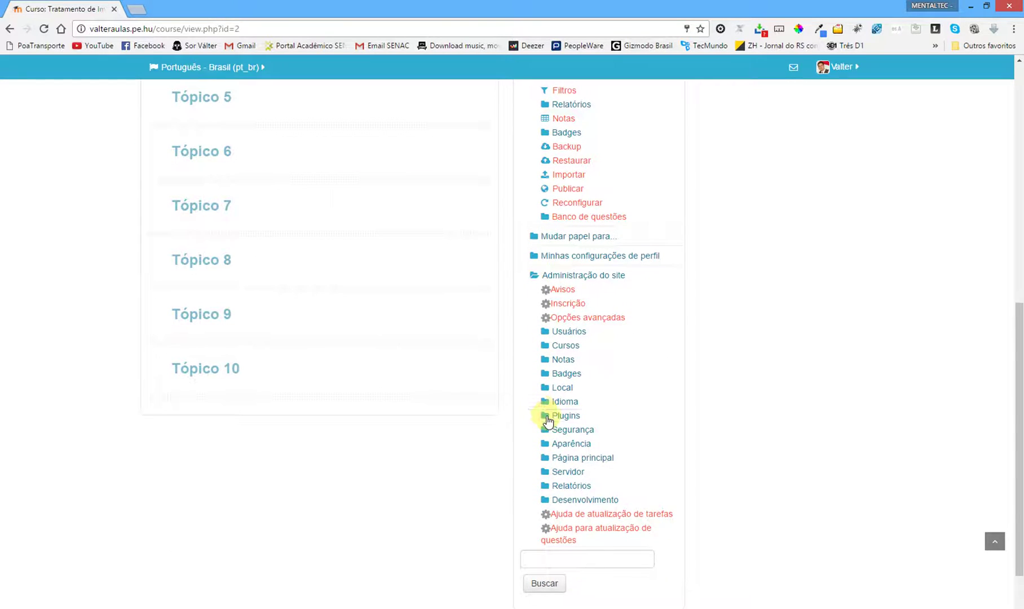
{"action": "left_click", "coordinate": [546, 417]}
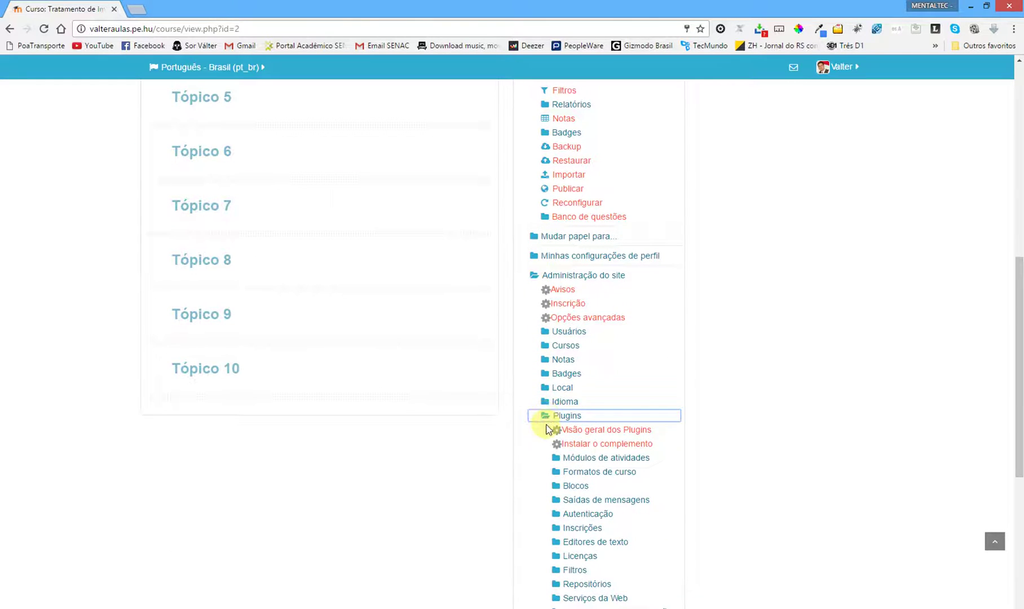
{"action": "left_click", "coordinate": [557, 515]}
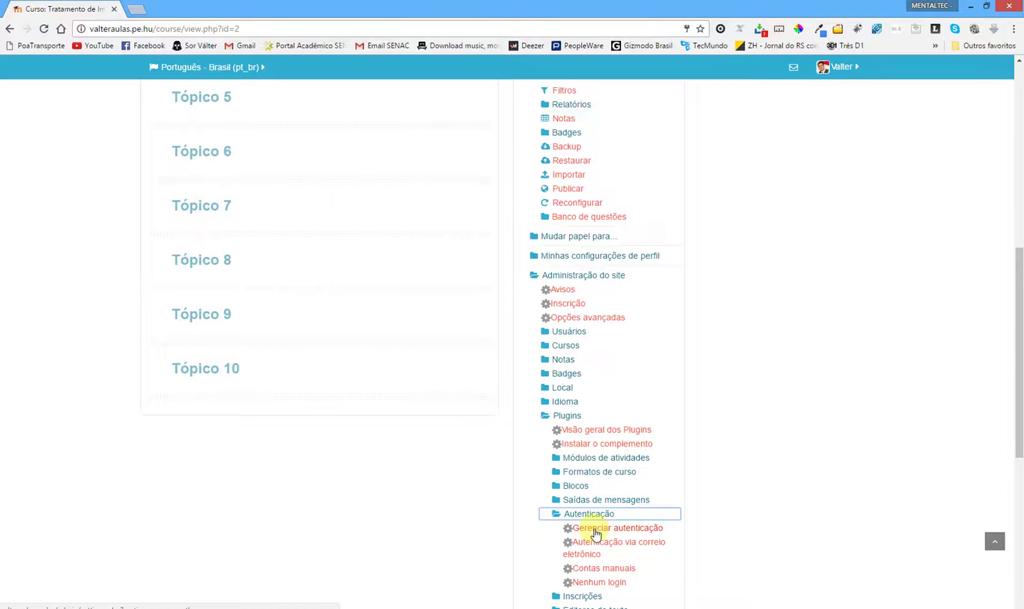
{"action": "left_click", "coordinate": [593, 530]}
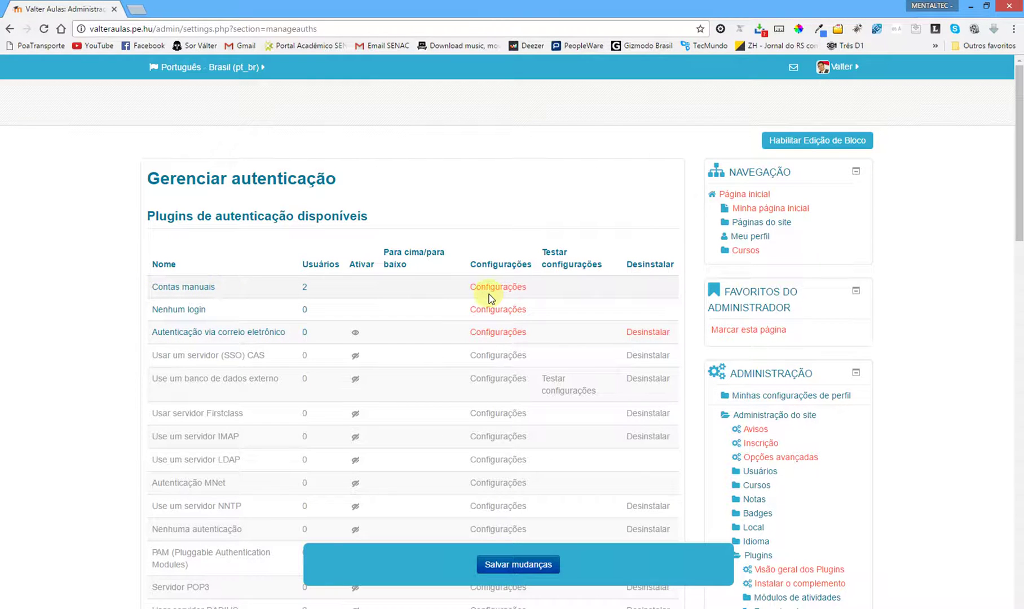
{"action": "left_click", "coordinate": [504, 288]}
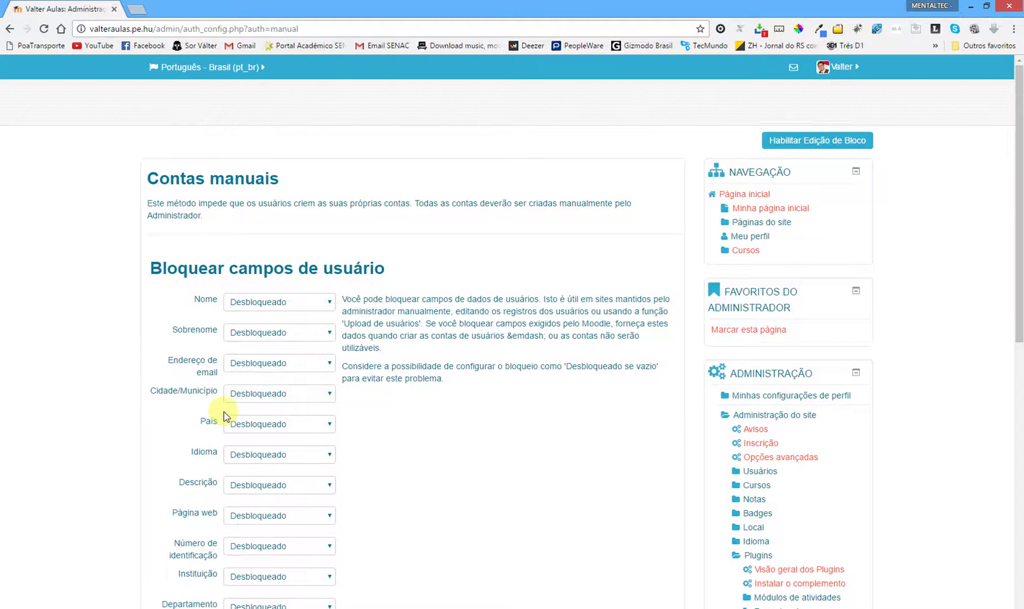
{"action": "scroll", "coordinate": [259, 443], "scroll_direction": "down", "scroll_amount": 1}
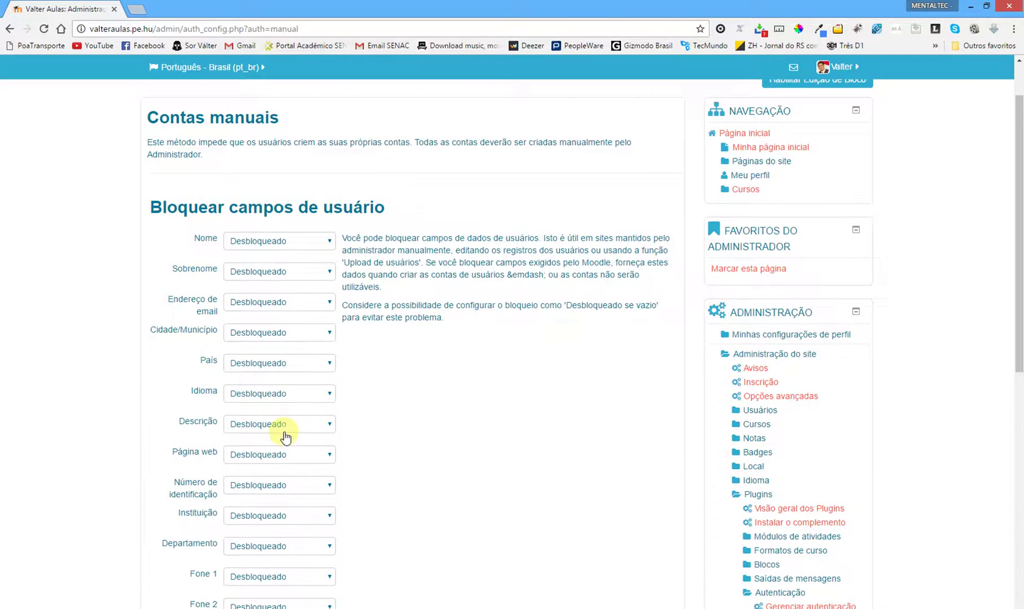
{"action": "scroll", "coordinate": [284, 434], "scroll_direction": "down", "scroll_amount": 3}
{"action": "scroll", "coordinate": [274, 435], "scroll_direction": "up", "scroll_amount": 1}
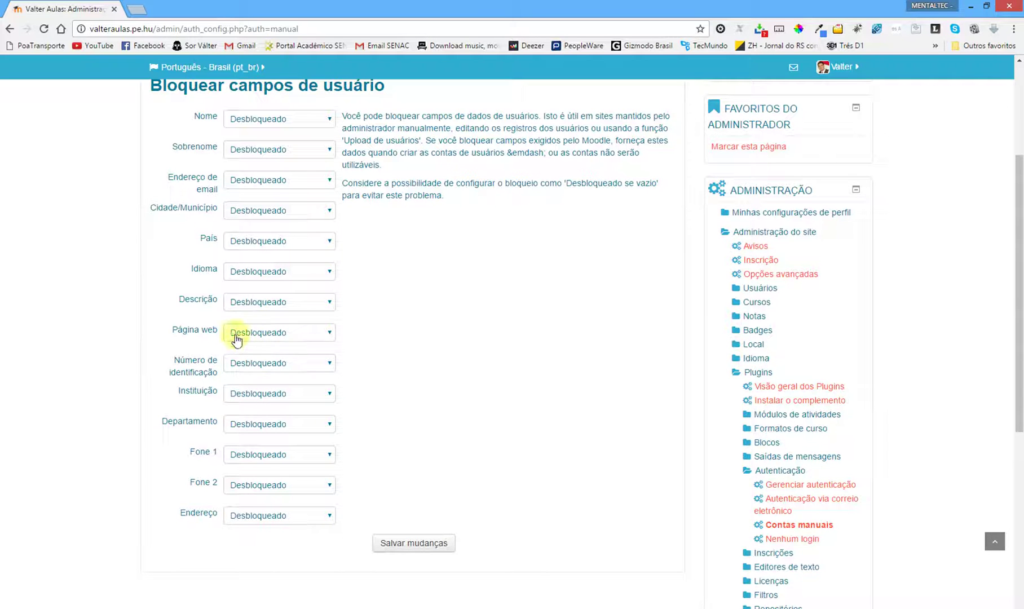
{"action": "left_click", "coordinate": [283, 334]}
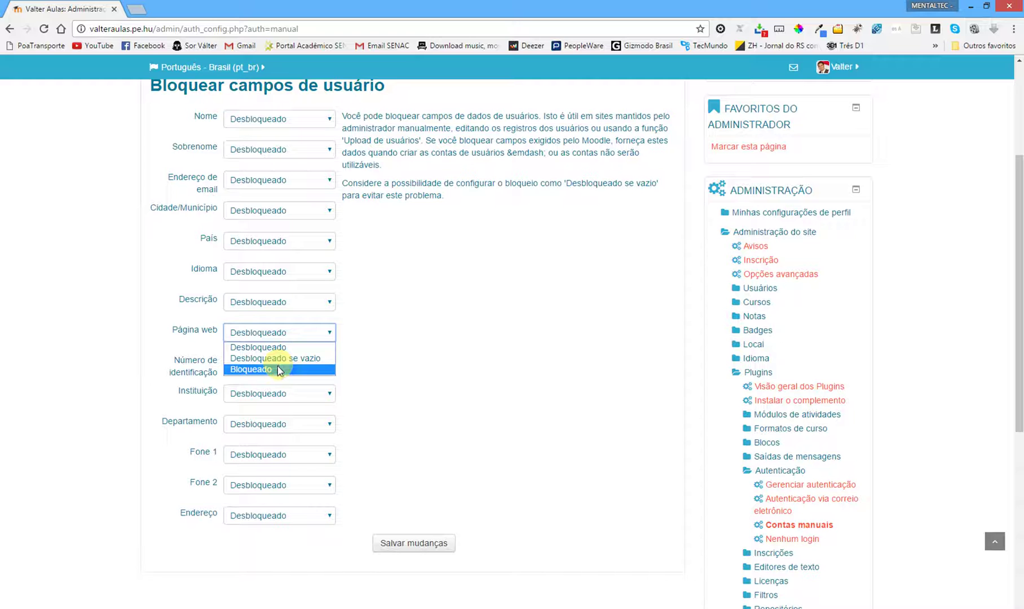
{"action": "left_click", "coordinate": [533, 350]}
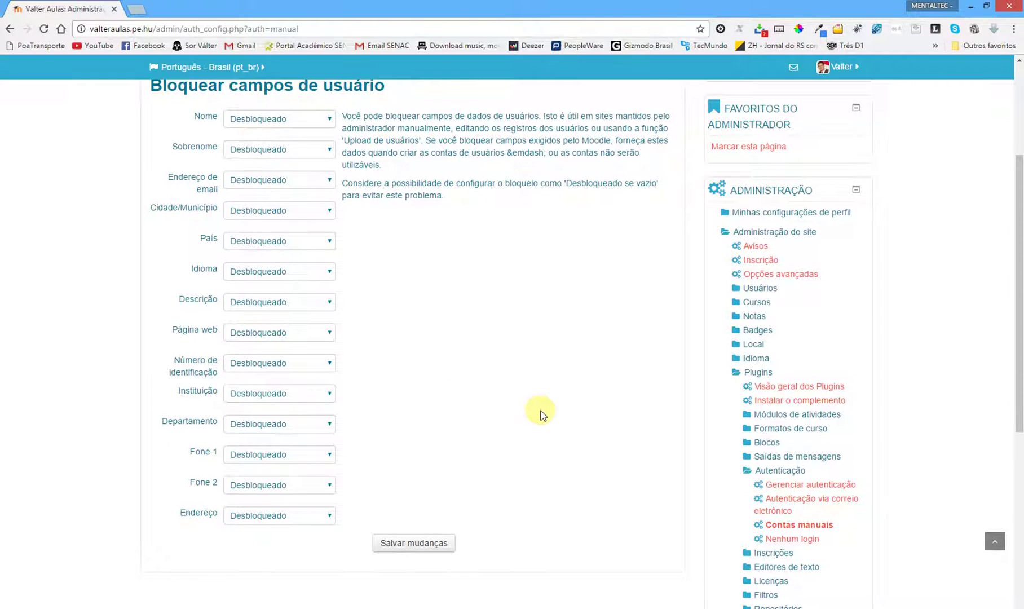
{"action": "scroll", "coordinate": [534, 415], "scroll_direction": "up", "scroll_amount": 3}
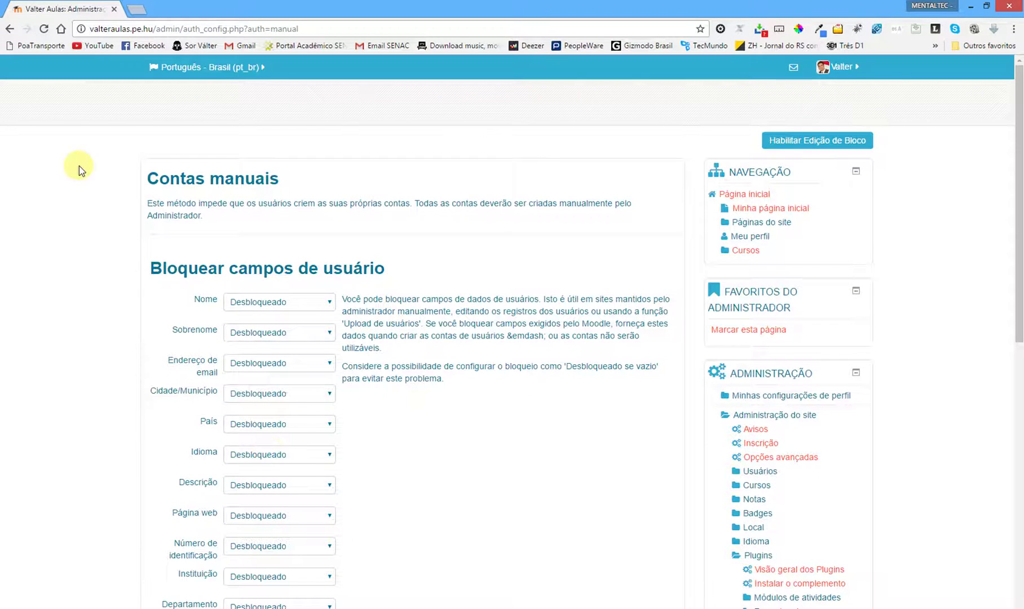
{"action": "scroll", "coordinate": [493, 360], "scroll_direction": "down", "scroll_amount": 6}
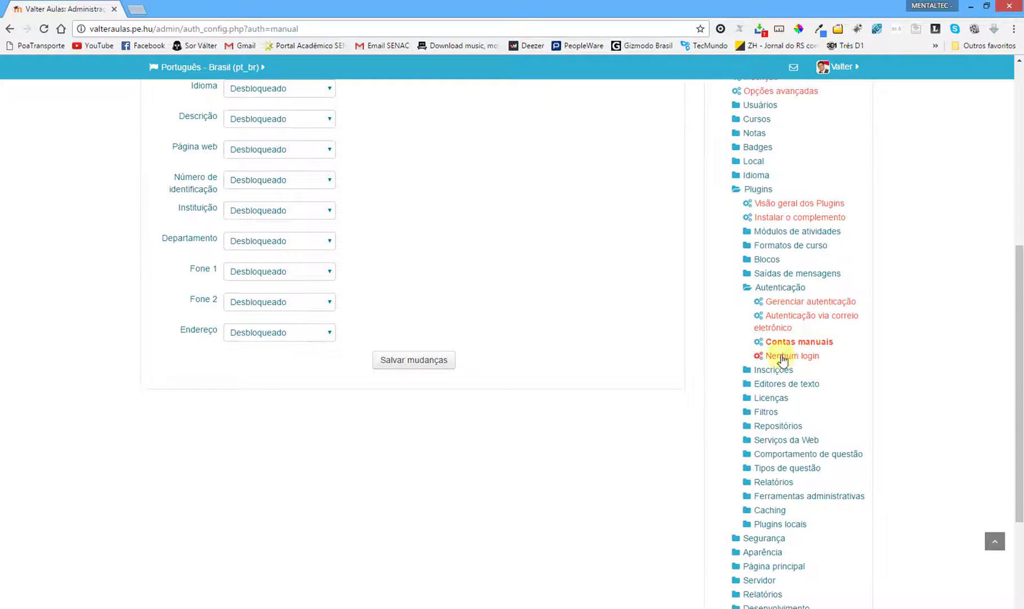
{"action": "scroll", "coordinate": [354, 358], "scroll_direction": "up", "scroll_amount": 1}
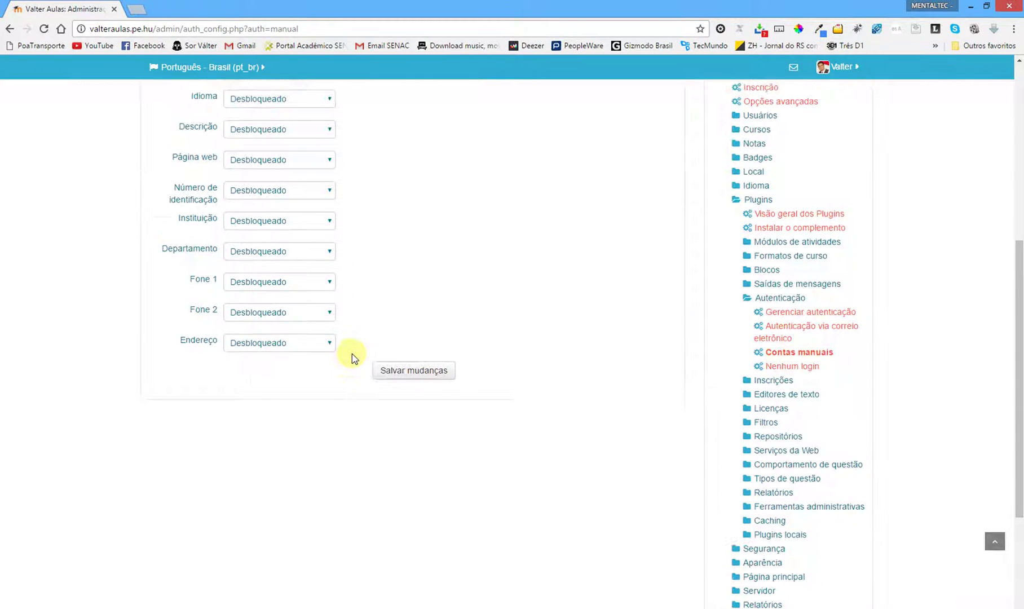
{"action": "scroll", "coordinate": [354, 359], "scroll_direction": "up", "scroll_amount": 6}
{"action": "left_click", "coordinate": [9, 28]}
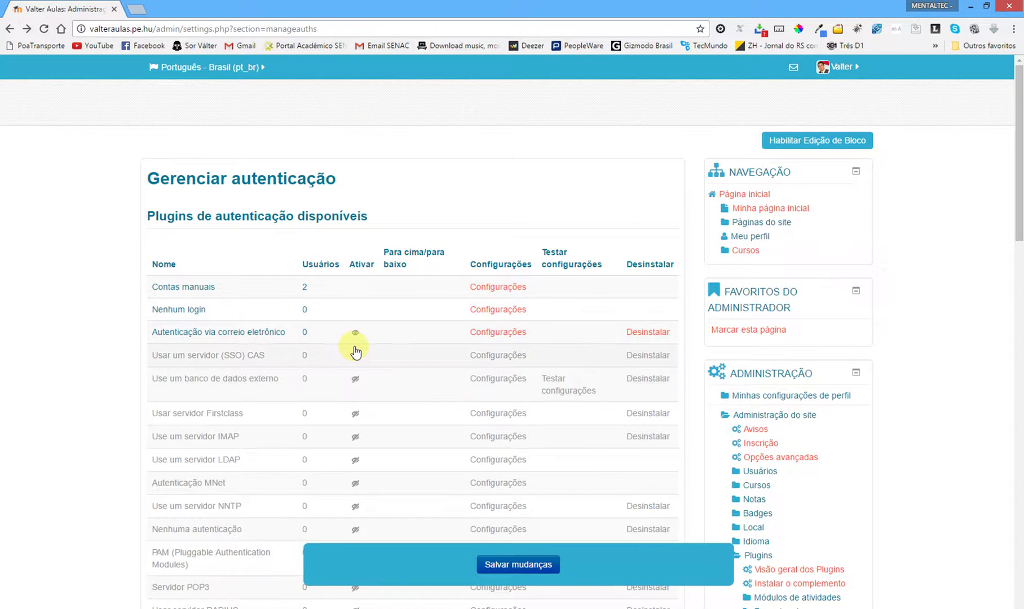
Set Auto-registro to 'Autenticação via correio eletrônico' and save the changes
{"action": "scroll", "coordinate": [355, 351], "scroll_direction": "down", "scroll_amount": 7}
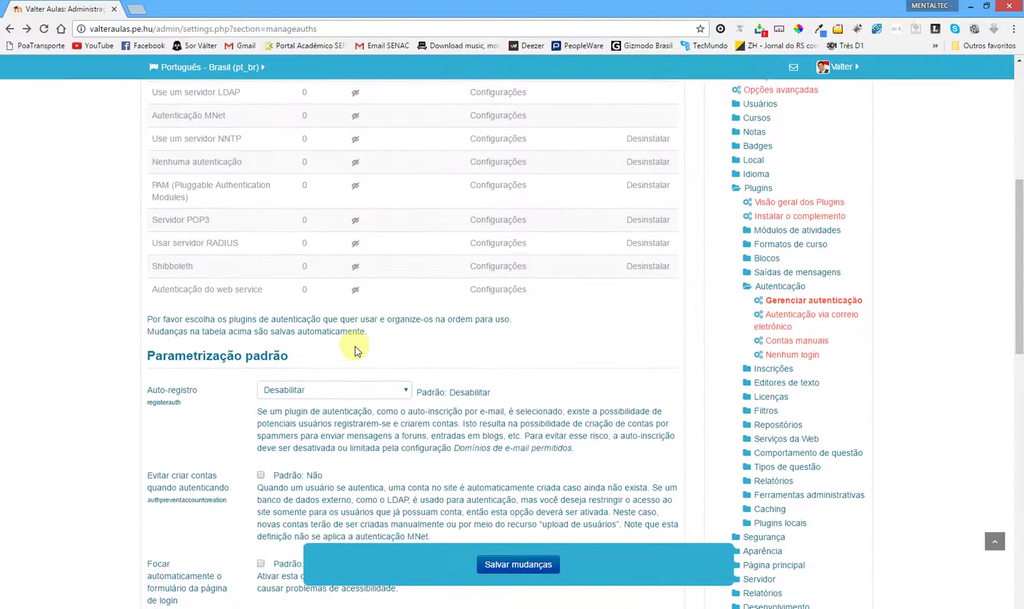
{"action": "scroll", "coordinate": [355, 350], "scroll_direction": "down", "scroll_amount": 1}
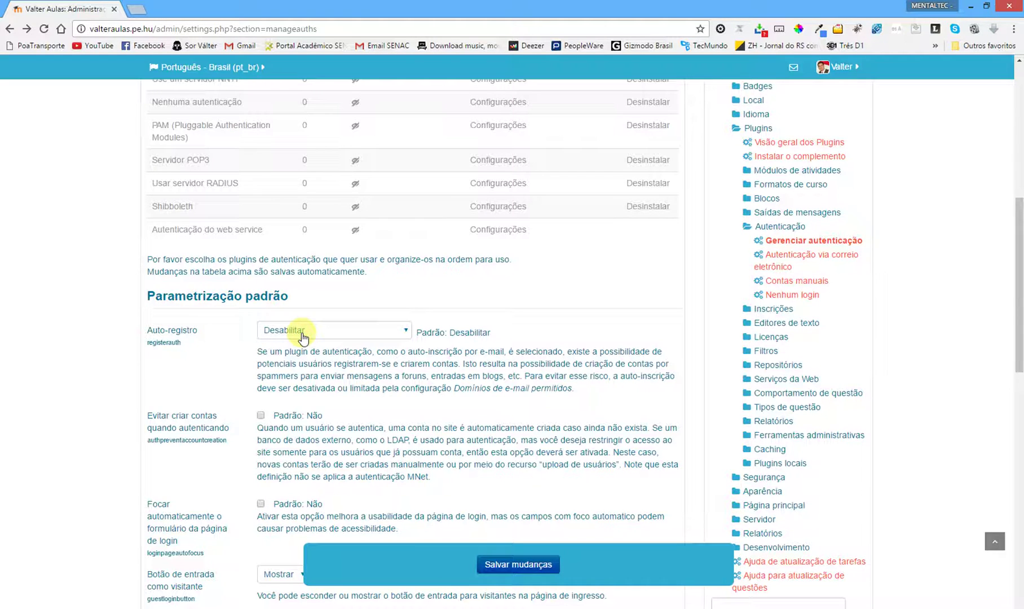
{"action": "left_click", "coordinate": [303, 337]}
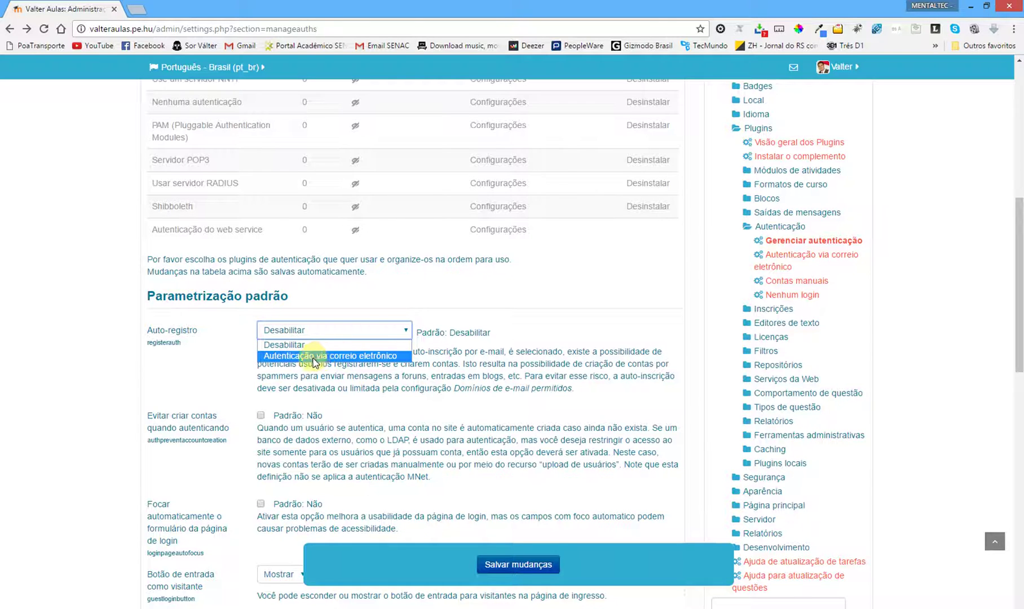
{"action": "left_click", "coordinate": [317, 356]}
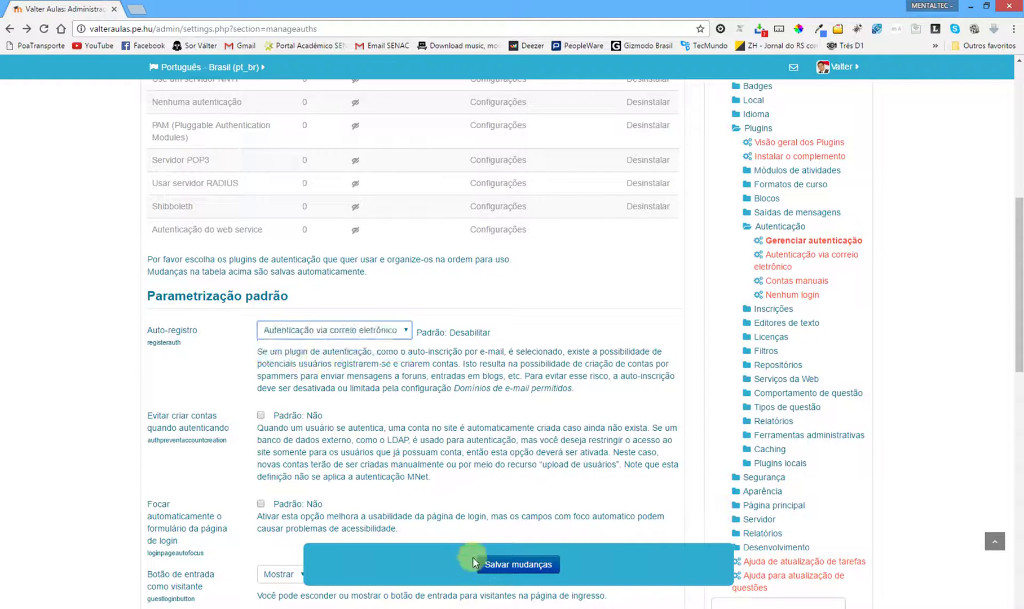
{"action": "left_click", "coordinate": [492, 566]}
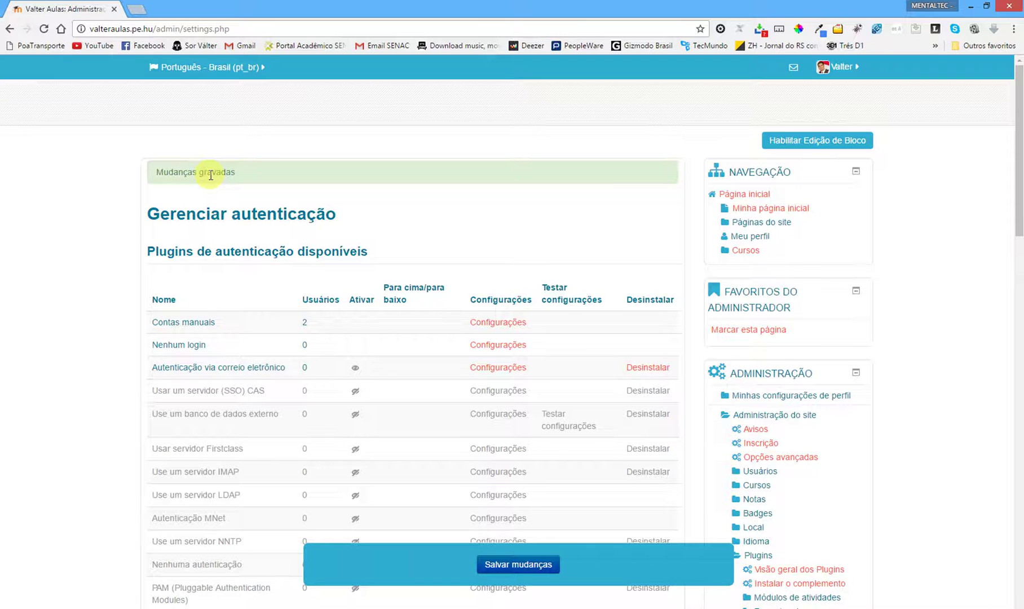
Log out of the admin account and open the new-account sign-up form from the login page
{"action": "left_click", "coordinate": [844, 67]}
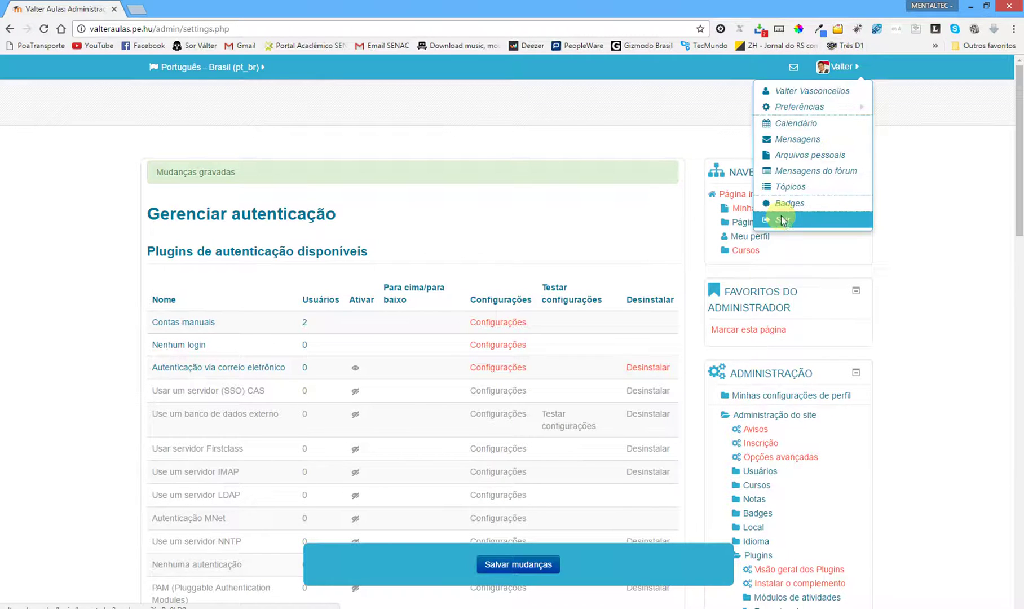
{"action": "left_click", "coordinate": [784, 222]}
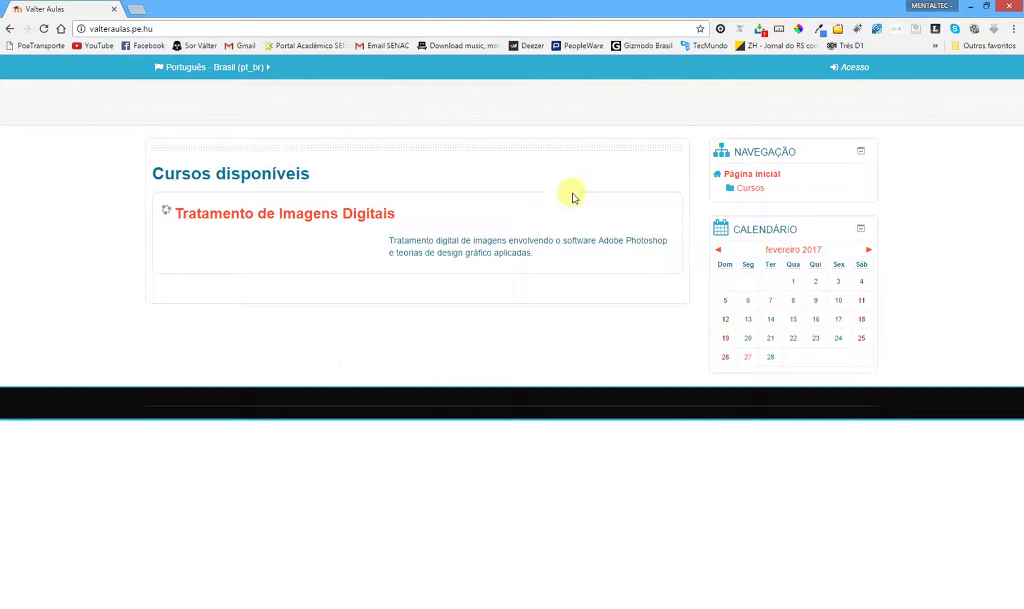
{"action": "left_click", "coordinate": [844, 69]}
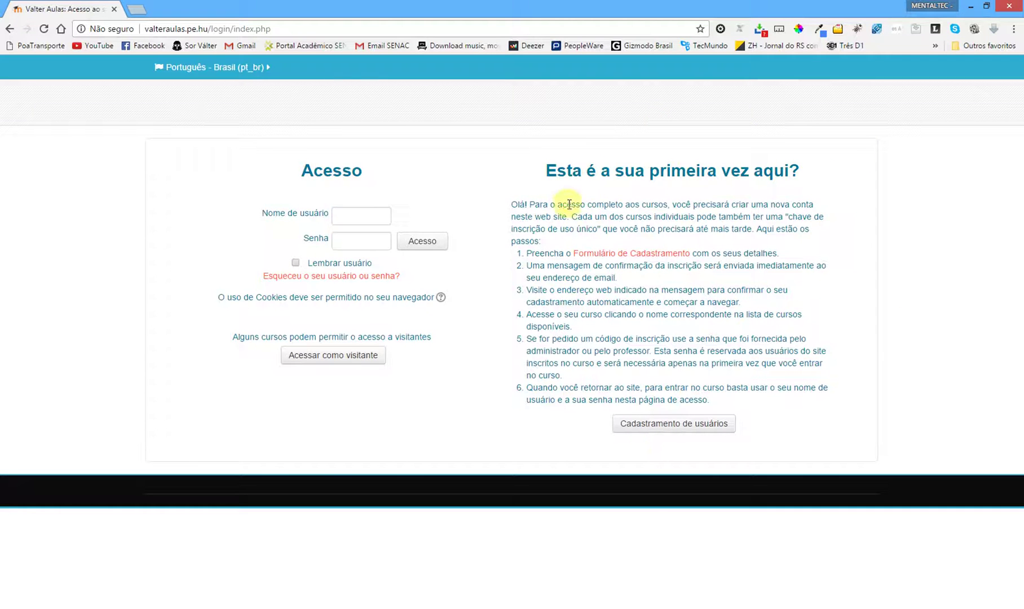
{"action": "left_click_drag", "start_coordinate": [551, 206], "coordinate": [758, 364]}
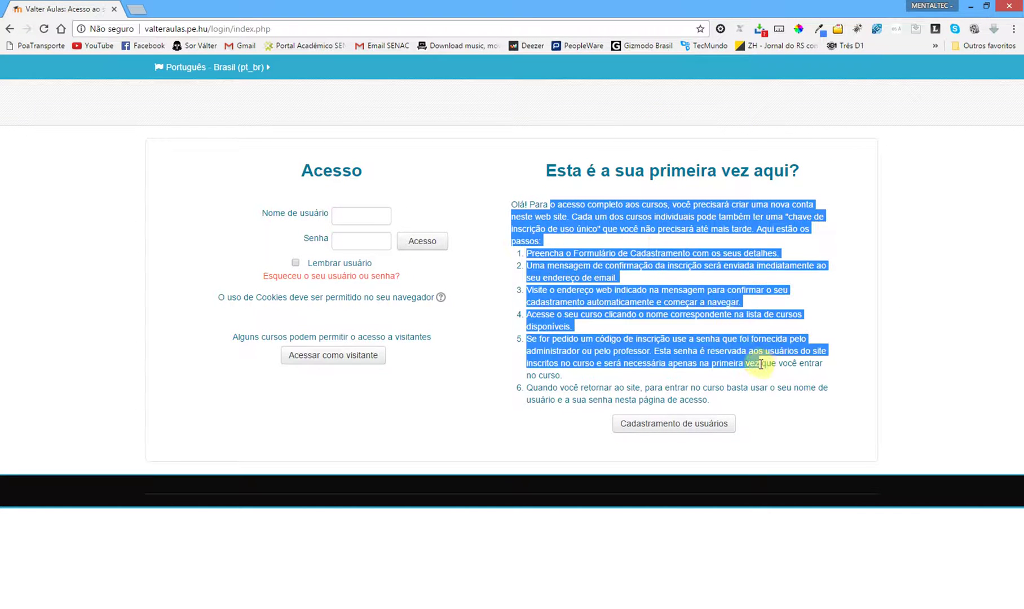
{"action": "left_click", "coordinate": [876, 360]}
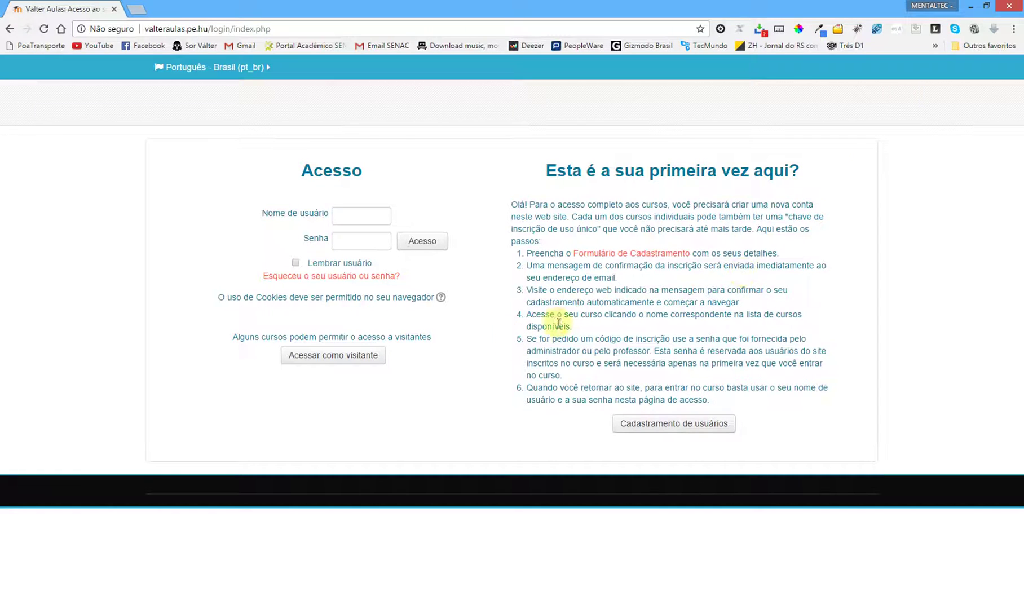
{"action": "left_click", "coordinate": [667, 432]}
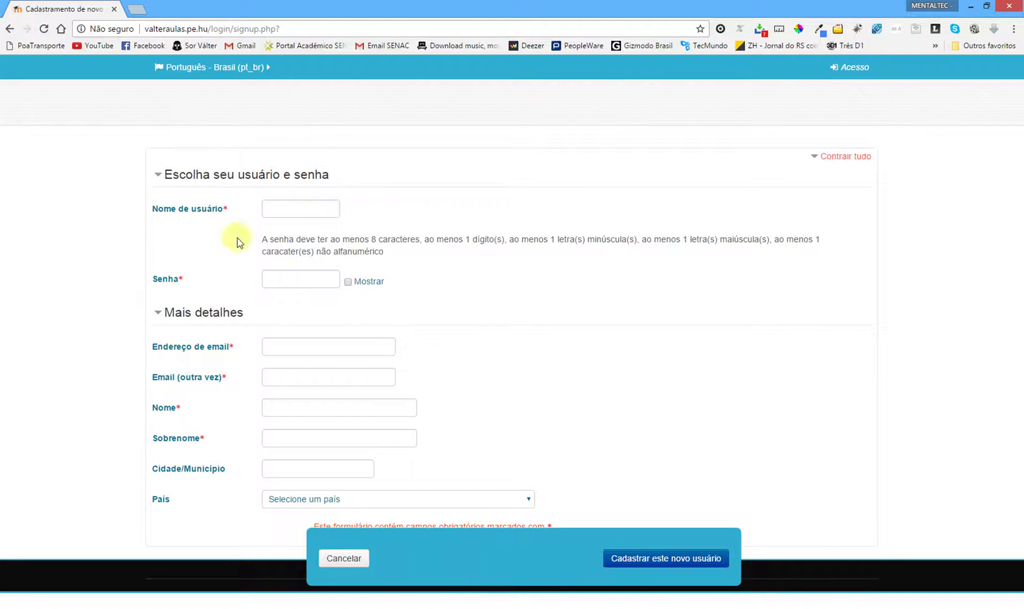
Enter the username 'aluno' and a password in the sign-up form
{"action": "left_click", "coordinate": [296, 211]}
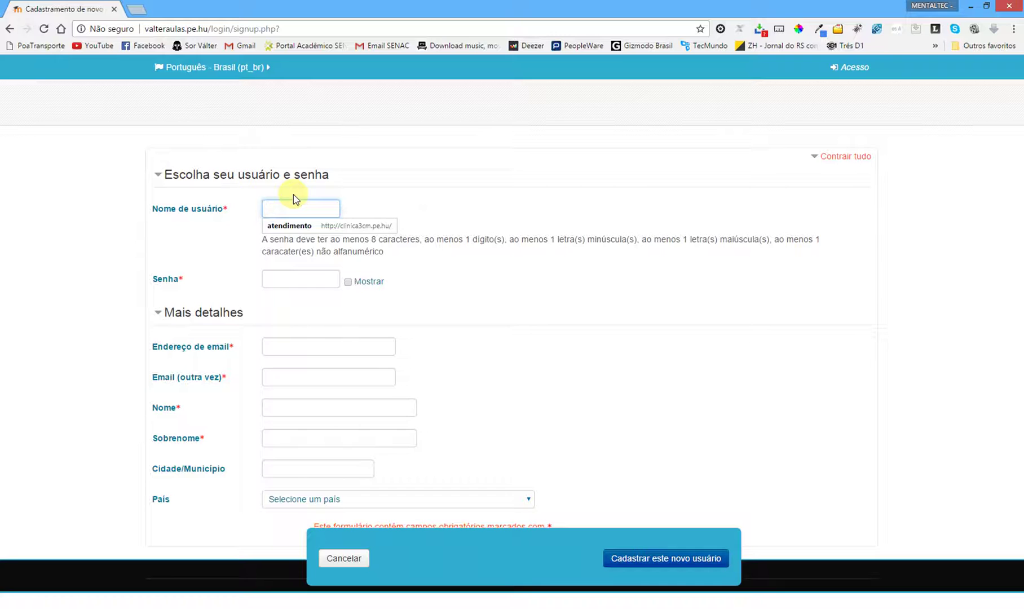
{"action": "type", "text": "aluno"}
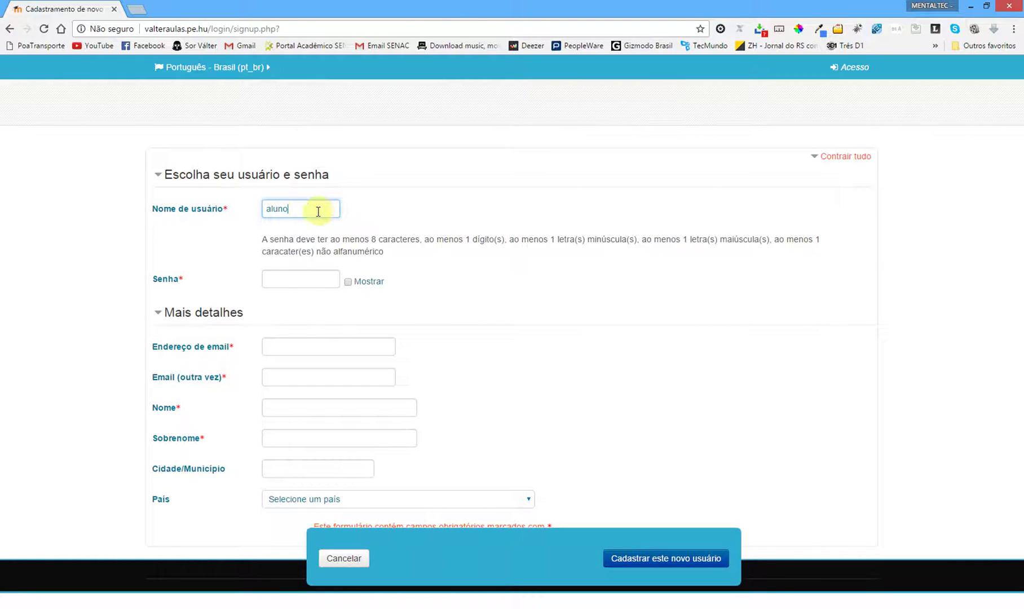
{"action": "left_click", "coordinate": [300, 281]}
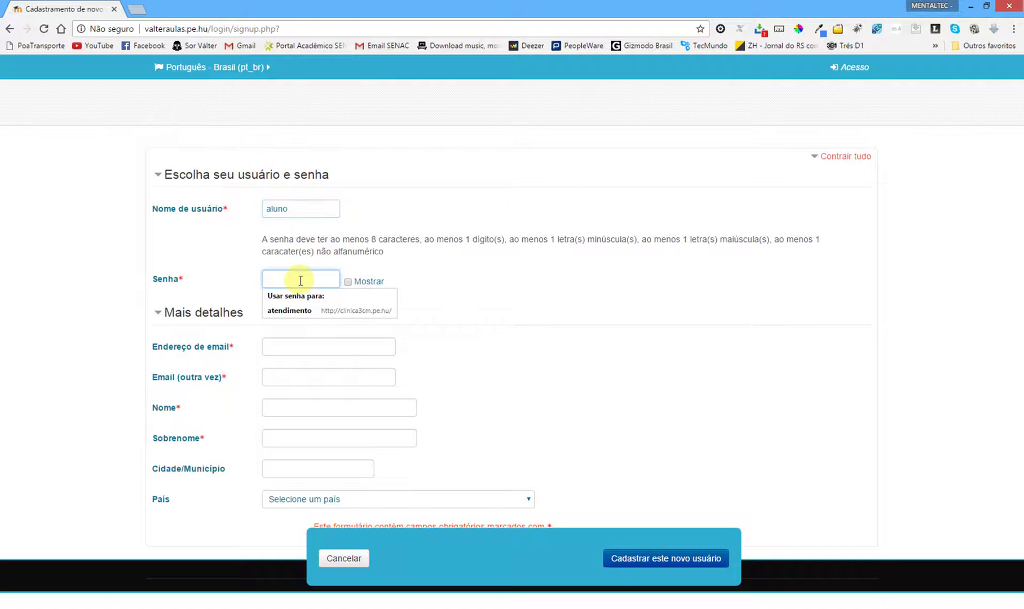
{"action": "left_click", "coordinate": [387, 254]}
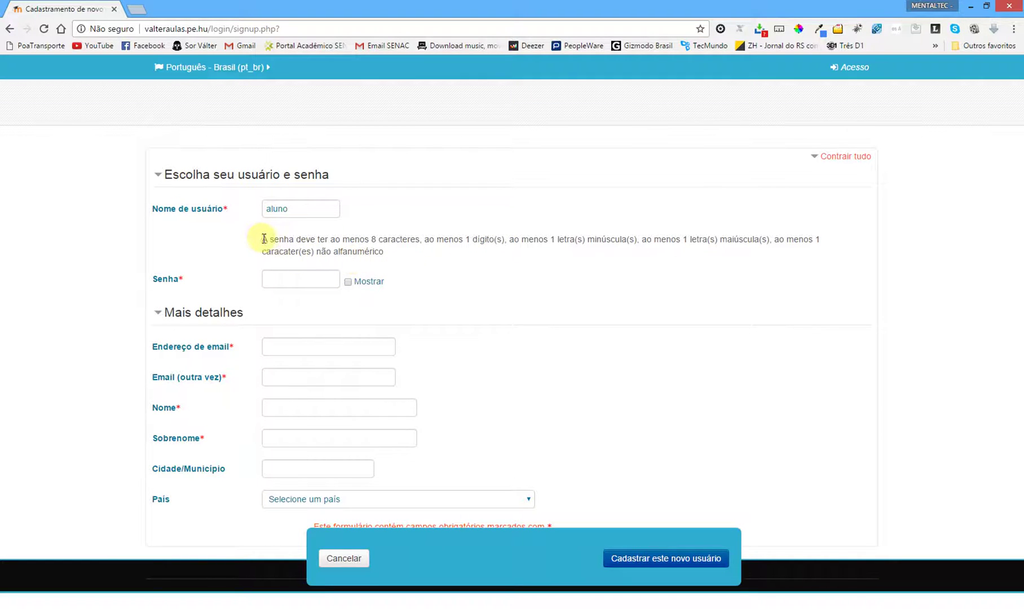
{"action": "left_click_drag", "start_coordinate": [263, 237], "coordinate": [389, 255]}
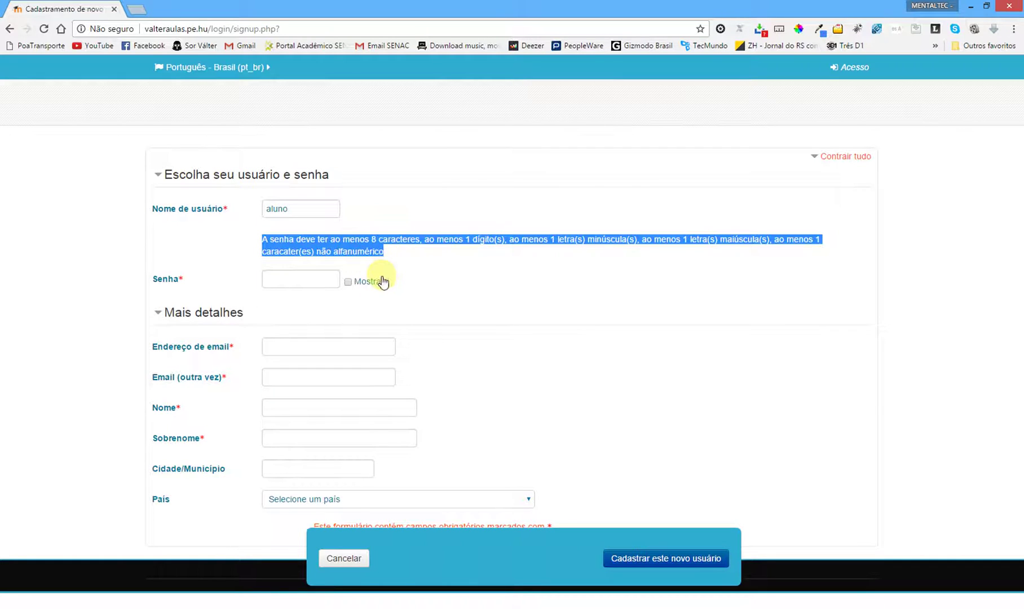
{"action": "left_click", "coordinate": [631, 263]}
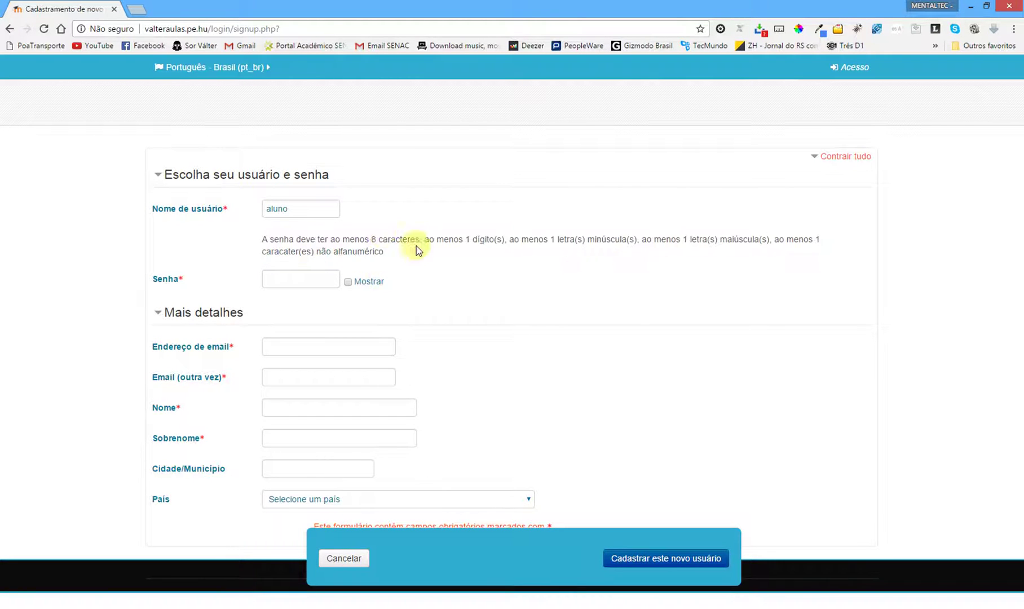
{"action": "left_click", "coordinate": [321, 277]}
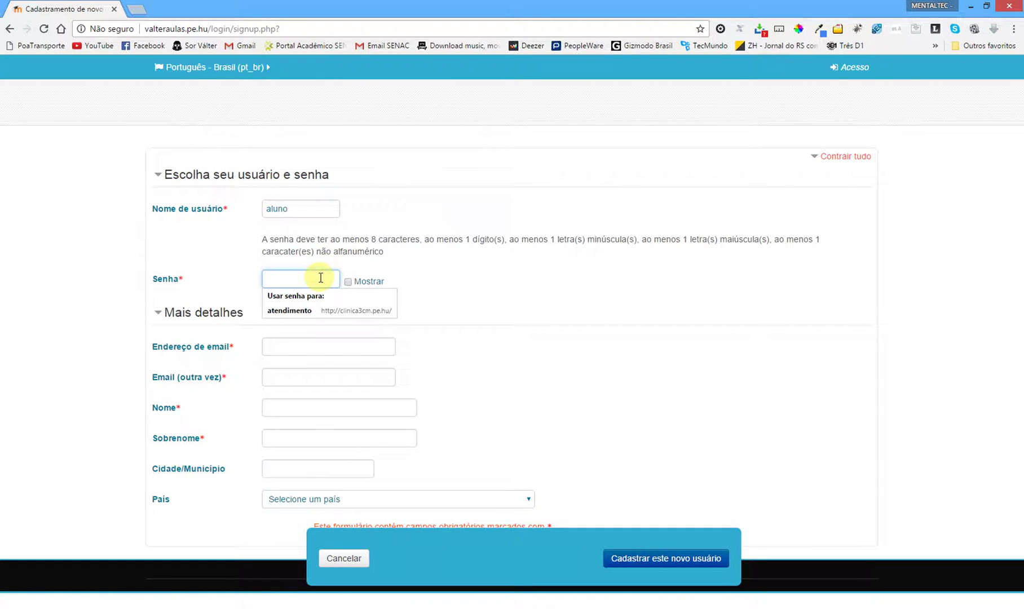
{"action": "type", "text": "a"}
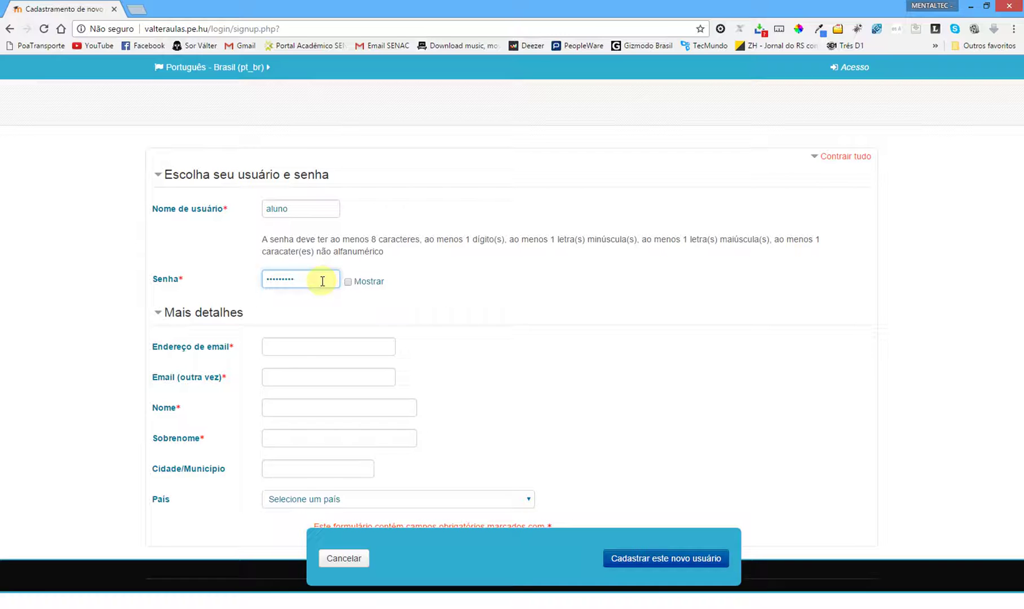
{"action": "left_click", "coordinate": [281, 350]}
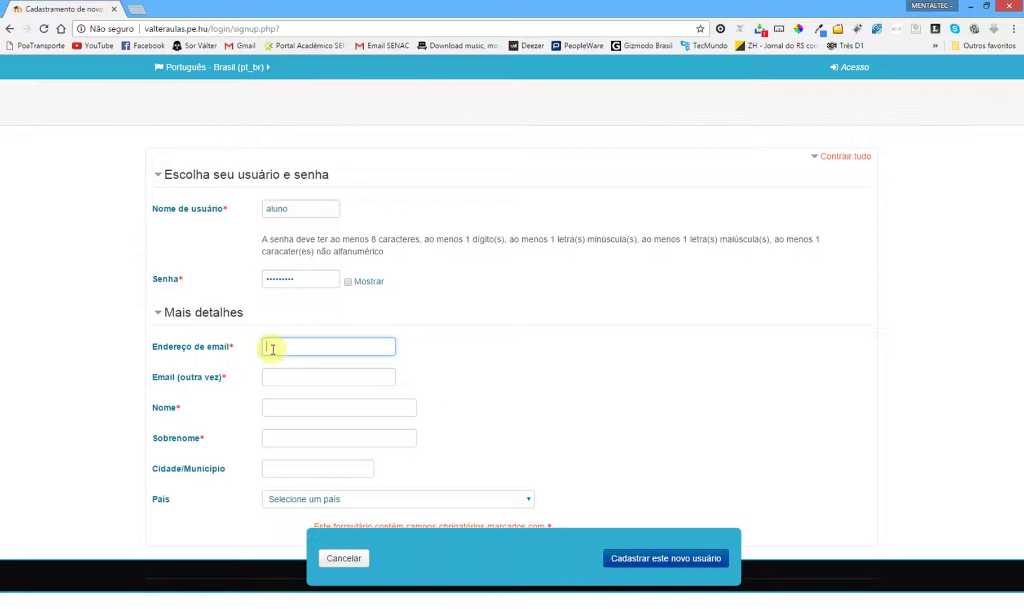
Fill in the student's email twice, first name, surname and city
{"action": "left_click_drag", "start_coordinate": [359, 344], "coordinate": [251, 337]}
{"action": "key", "text": "ctrl+c"}
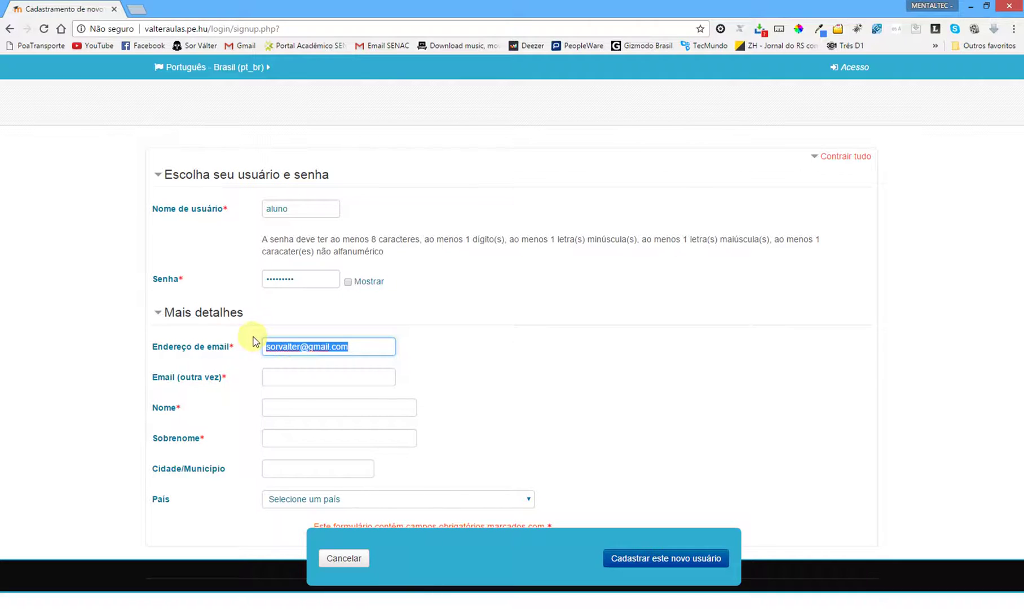
{"action": "left_click", "coordinate": [293, 379]}
{"action": "key", "text": "ctrl+v"}
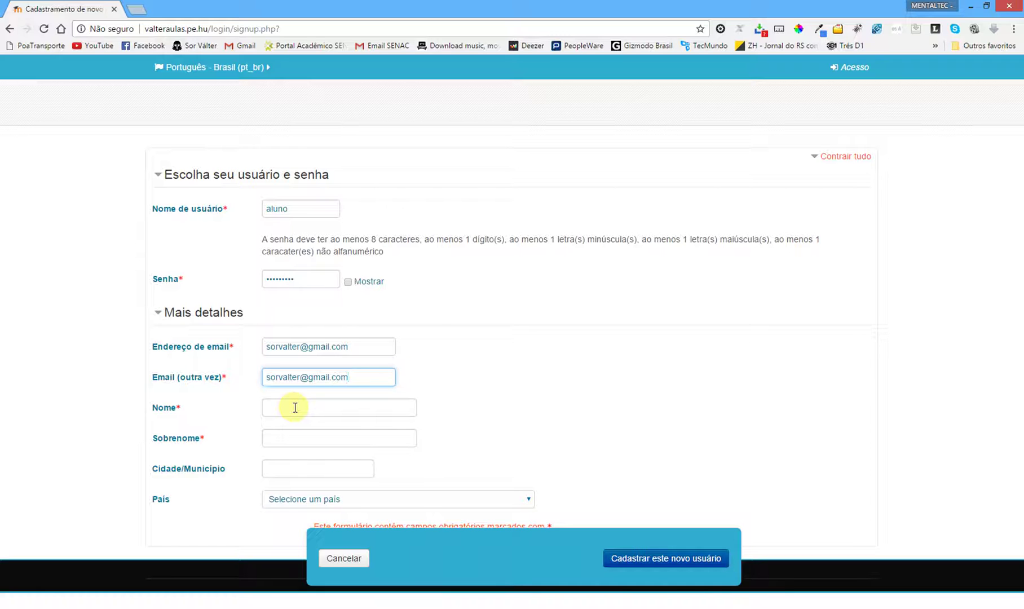
{"action": "left_click", "coordinate": [297, 406]}
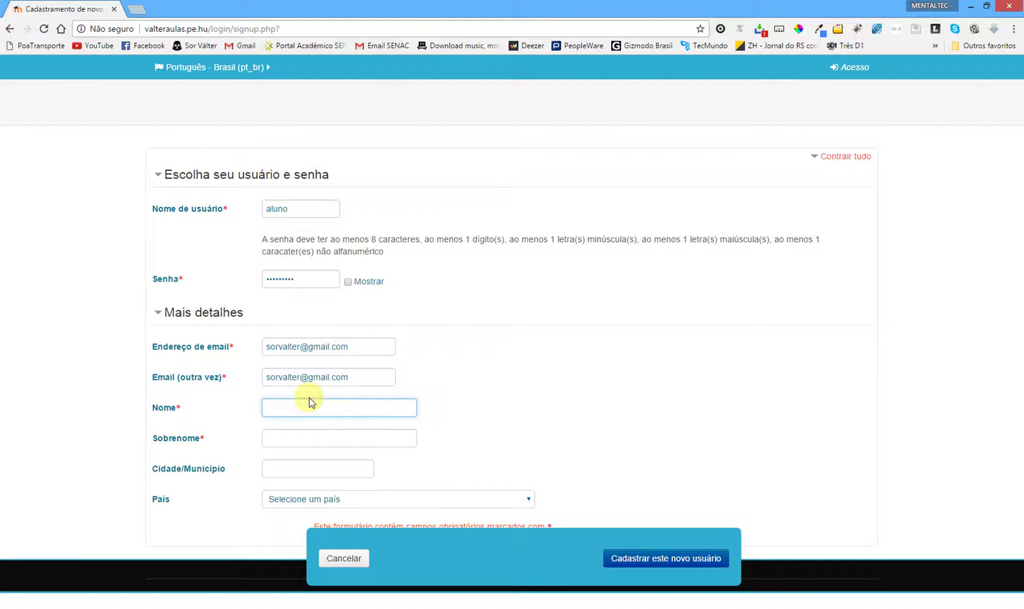
{"action": "type", "text": "Valter"}
{"action": "left_click", "coordinate": [329, 437]}
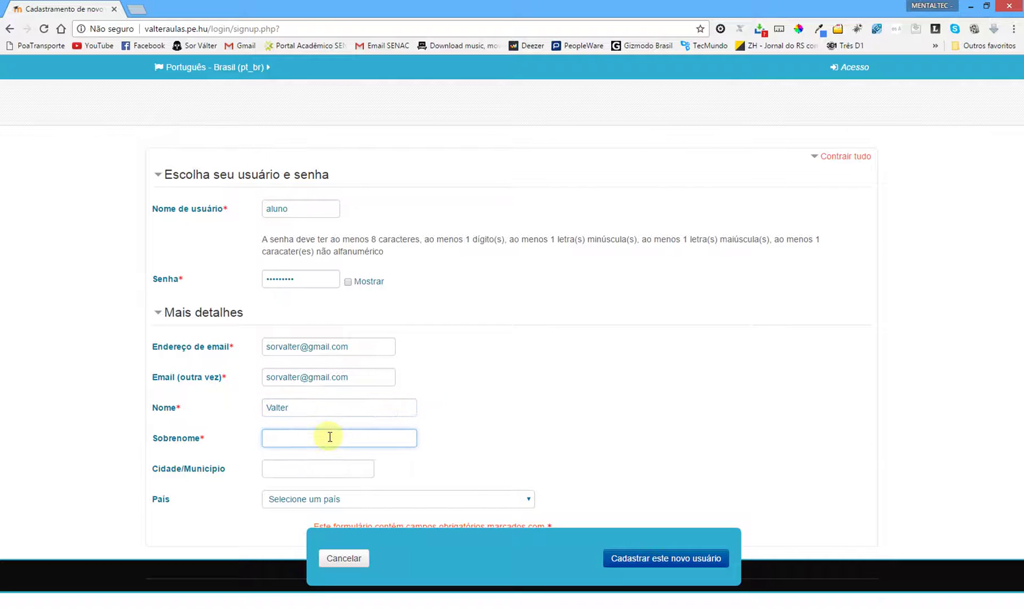
{"action": "type", "text": "Vasconcellos"}
{"action": "left_click", "coordinate": [276, 463]}
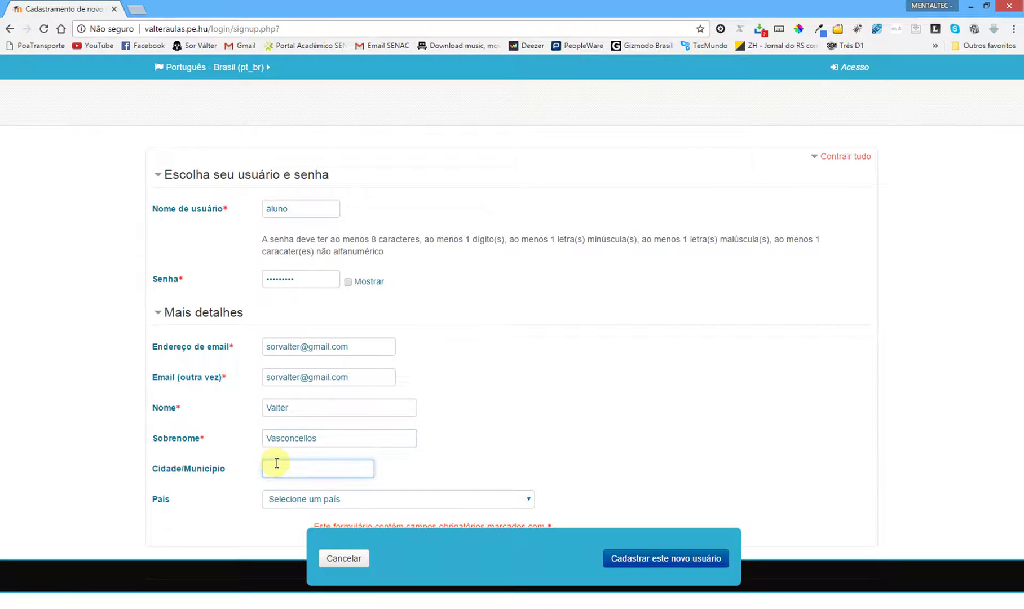
{"action": "type", "text": "Porto Alegre"}
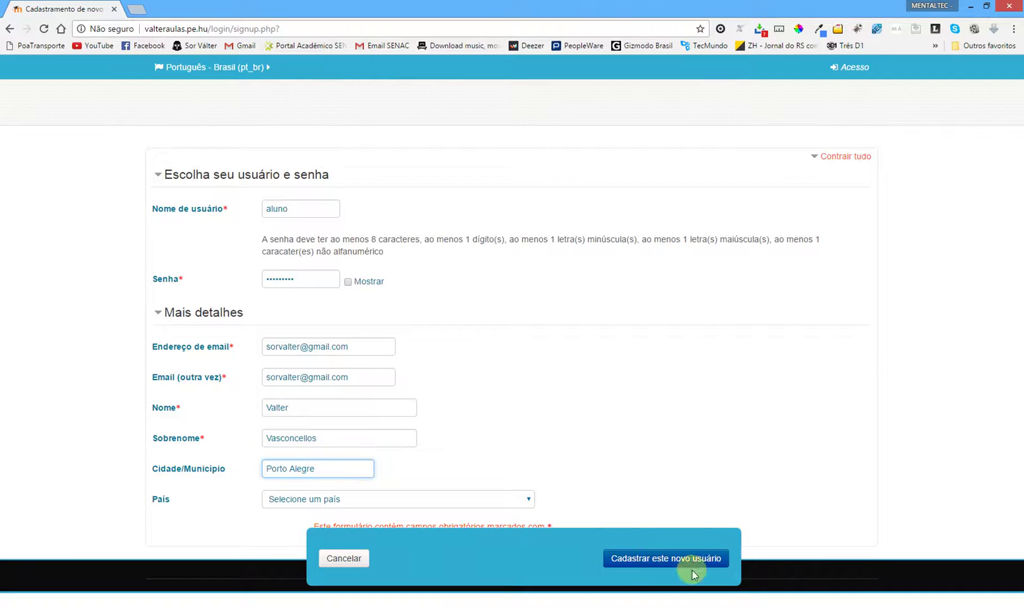
Set the country to Brasil and submit the new user registration
{"action": "left_click", "coordinate": [503, 499]}
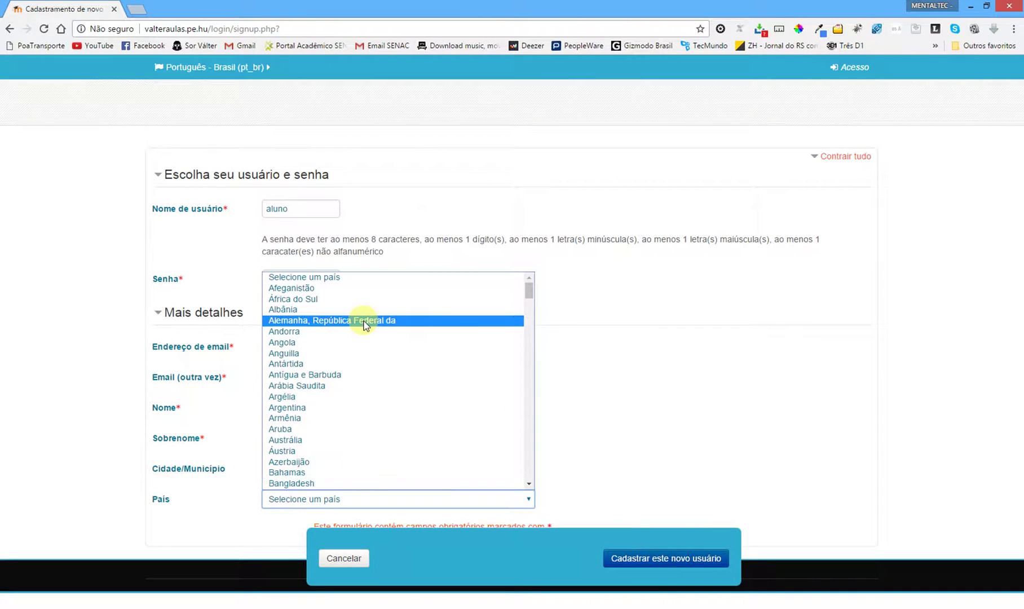
{"action": "left_click_drag", "start_coordinate": [530, 291], "coordinate": [530, 304]}
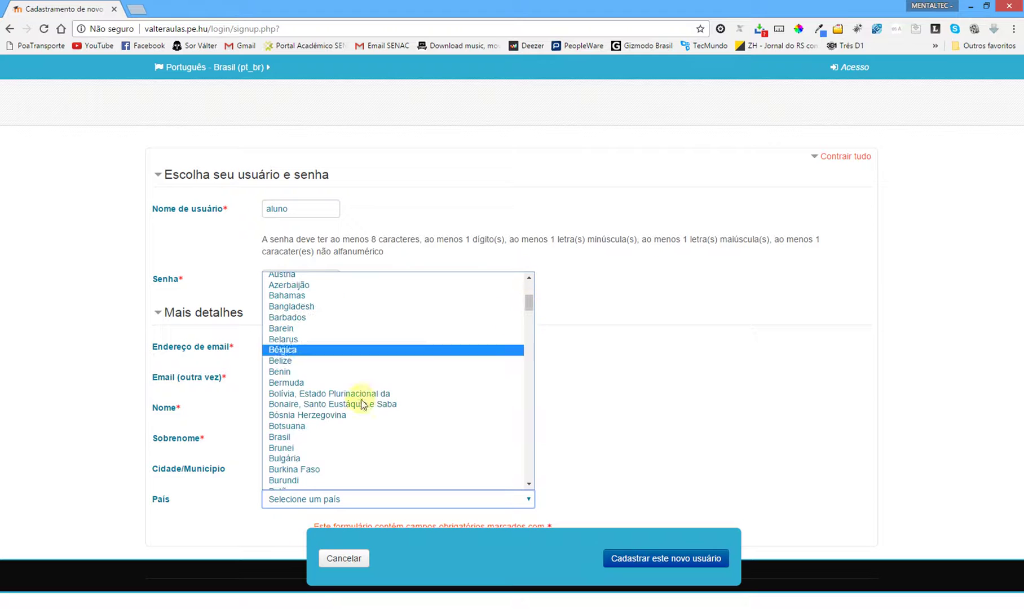
{"action": "left_click", "coordinate": [338, 436]}
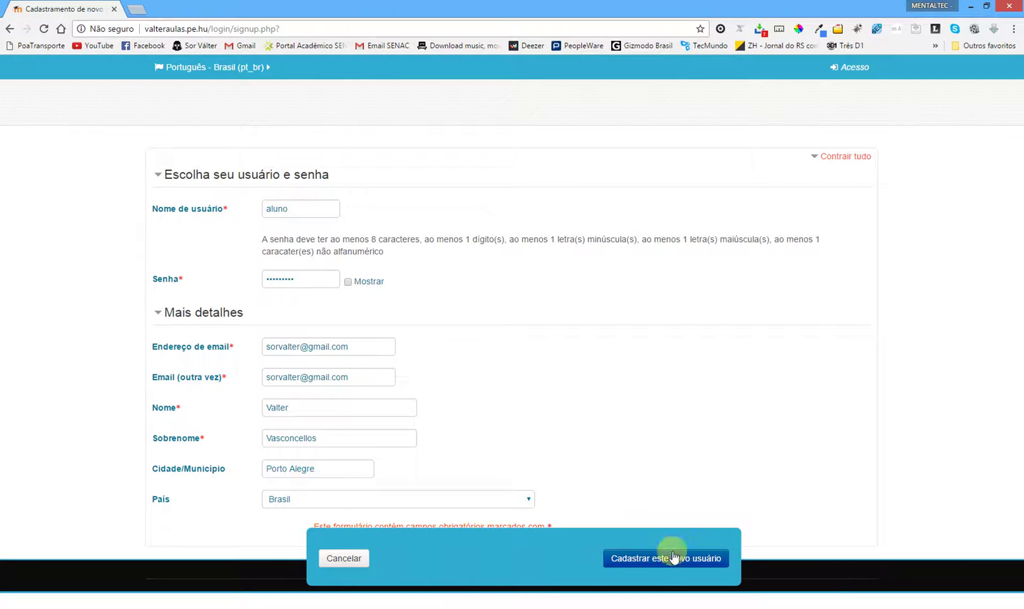
{"action": "left_click", "coordinate": [653, 563]}
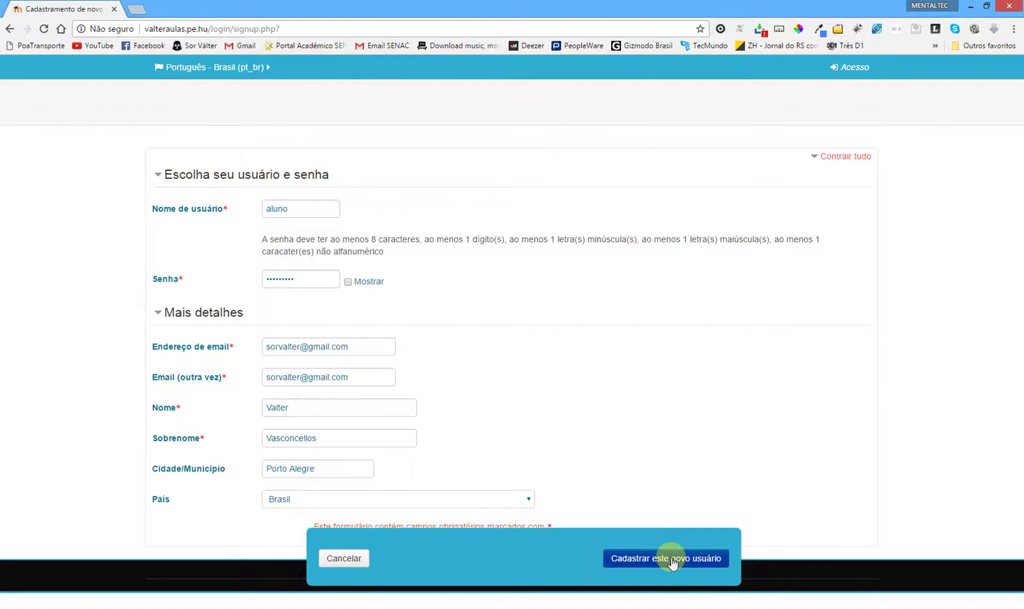
Send the signup, review the confirmation-email notice and continue to the site home page
{"action": "left_click", "coordinate": [668, 560]}
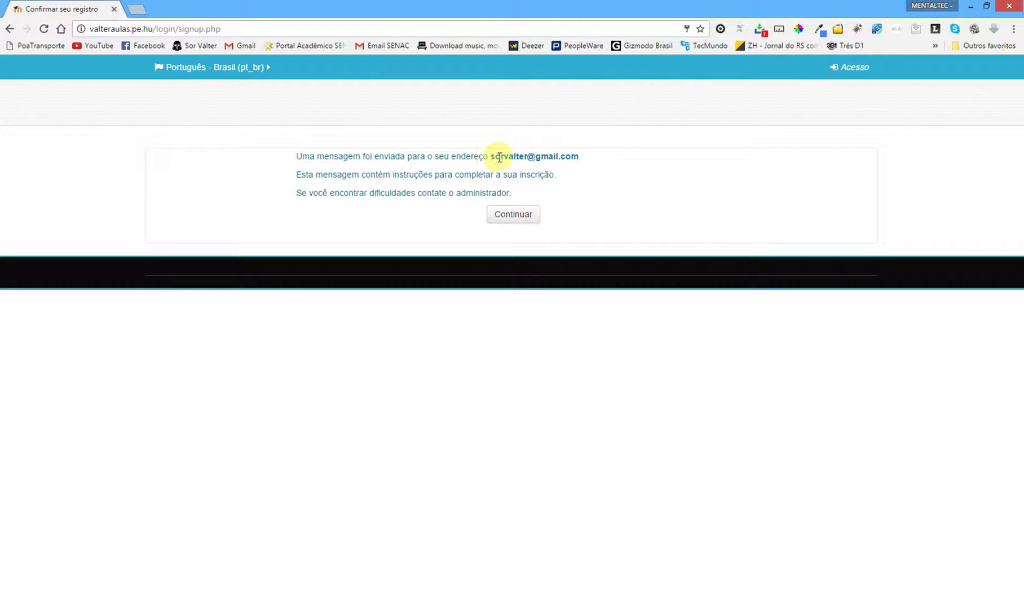
{"action": "left_click_drag", "start_coordinate": [490, 156], "coordinate": [579, 155]}
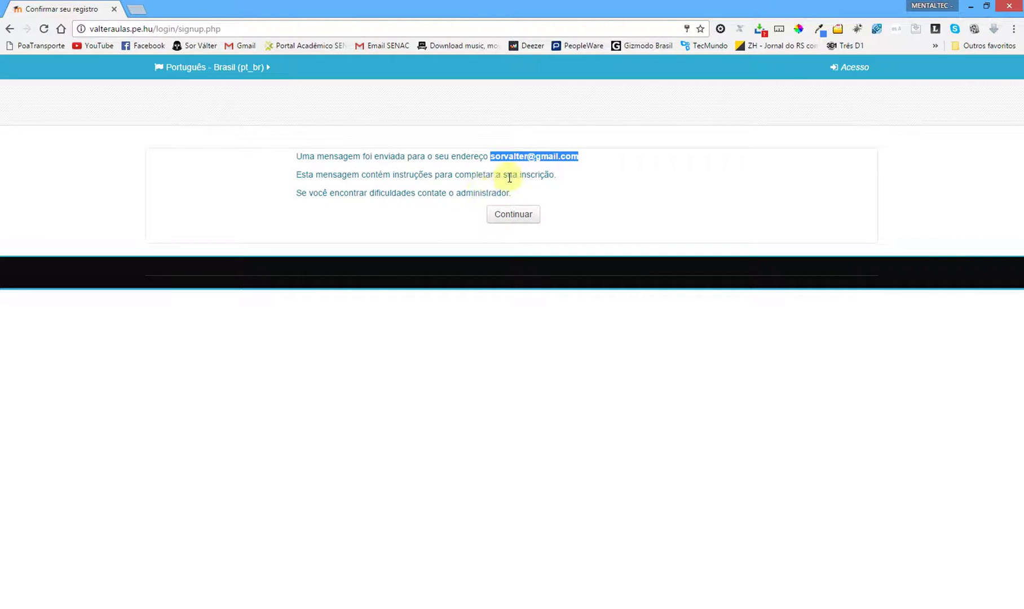
{"action": "left_click", "coordinate": [514, 216]}
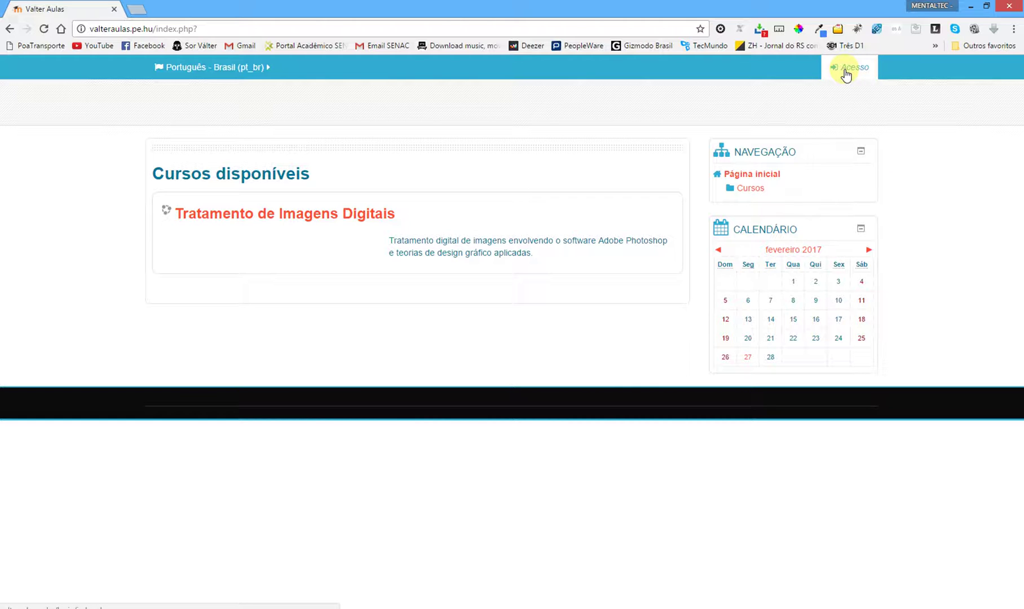
Add the student's Google account in Gmail with its email and password, and confirm the recovery options
{"action": "left_click", "coordinate": [240, 44]}
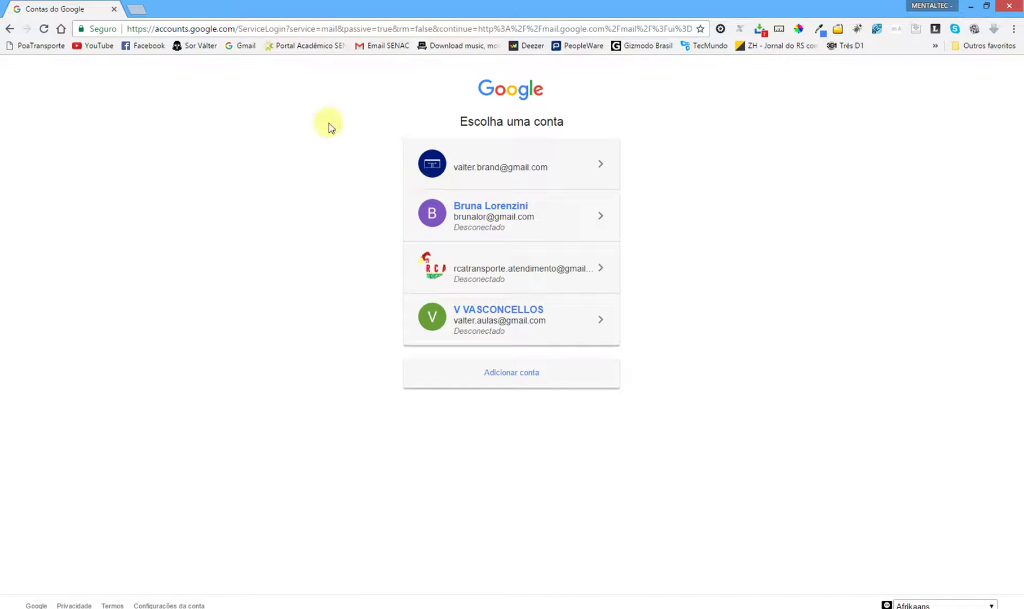
{"action": "left_click", "coordinate": [522, 381]}
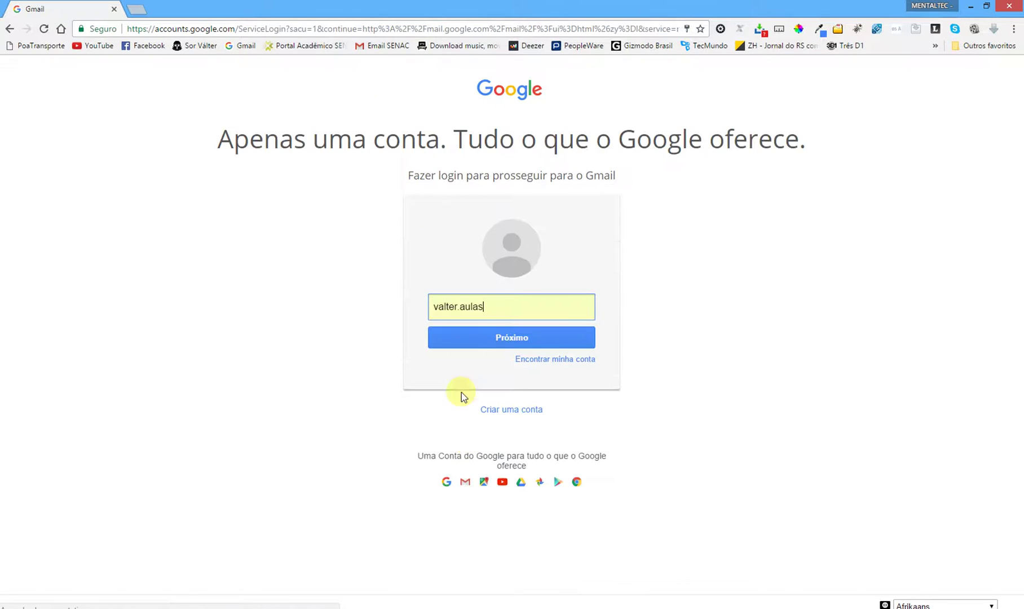
{"action": "left_click_drag", "start_coordinate": [482, 311], "coordinate": [306, 311]}
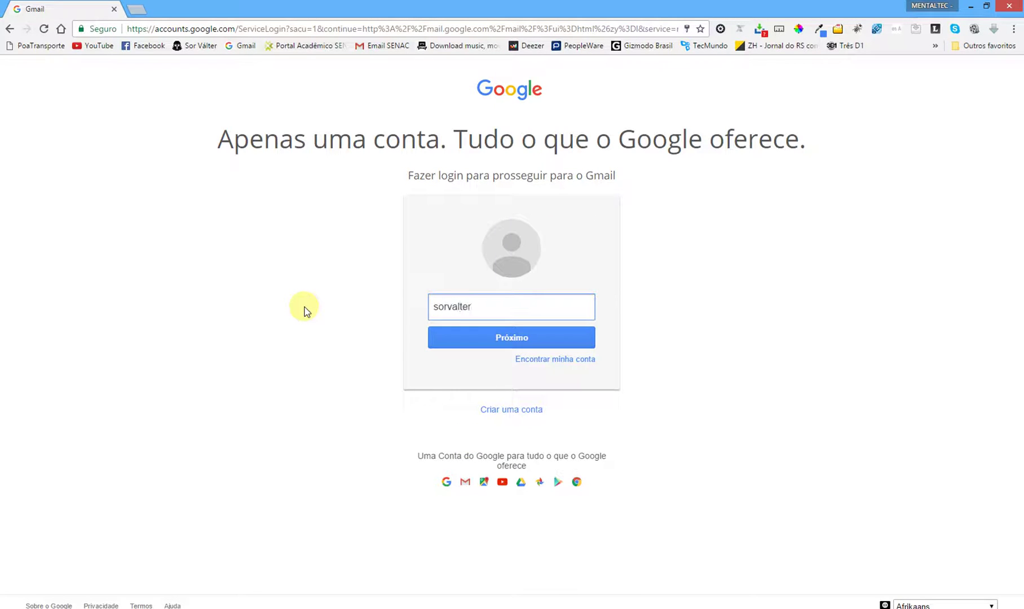
{"action": "left_click", "coordinate": [477, 340]}
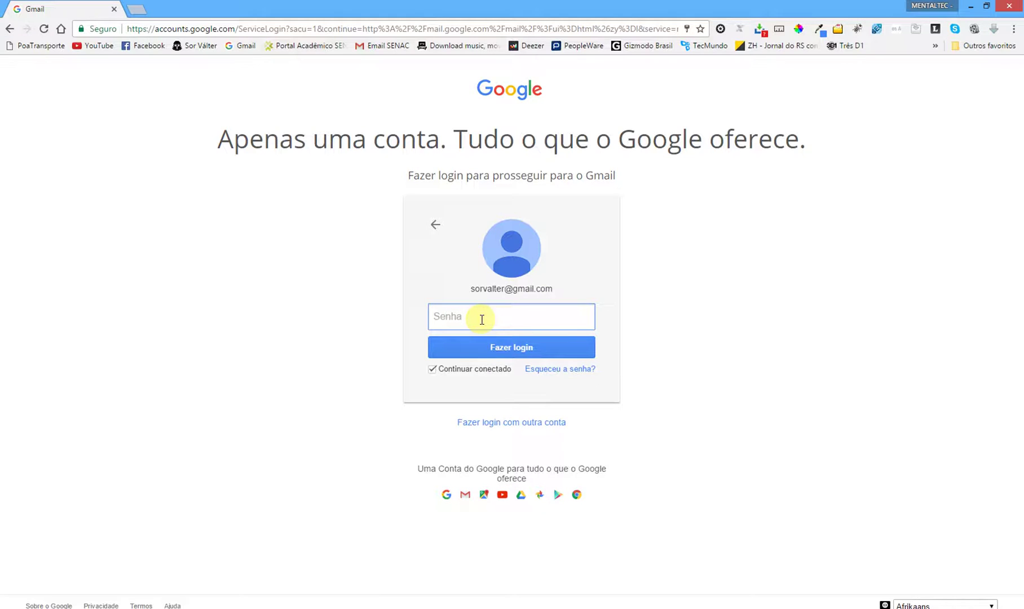
{"action": "type", "text": "s•••••••"}
{"action": "key", "text": "Return"}
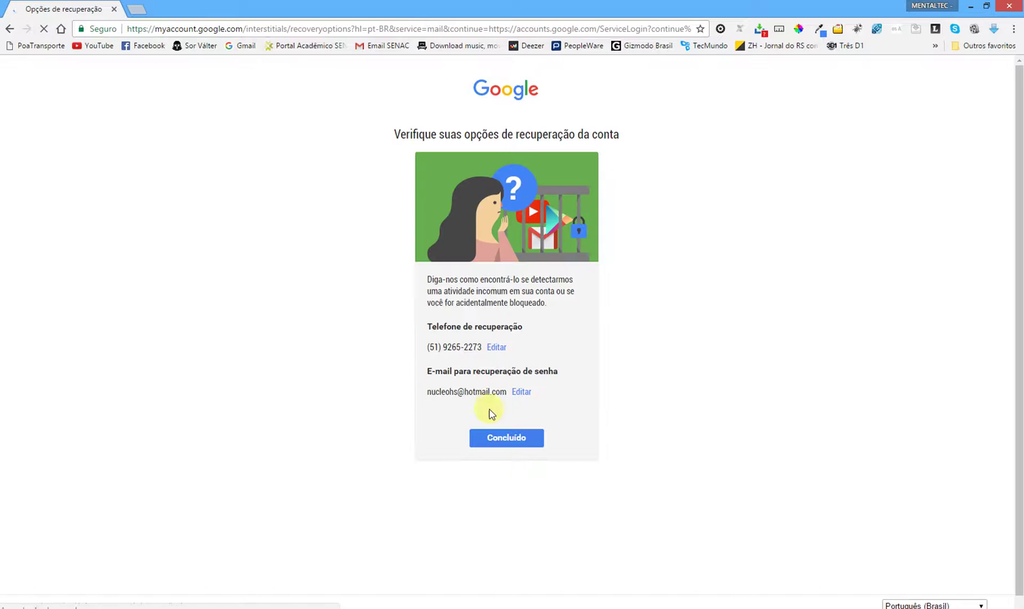
{"action": "left_click", "coordinate": [498, 445]}
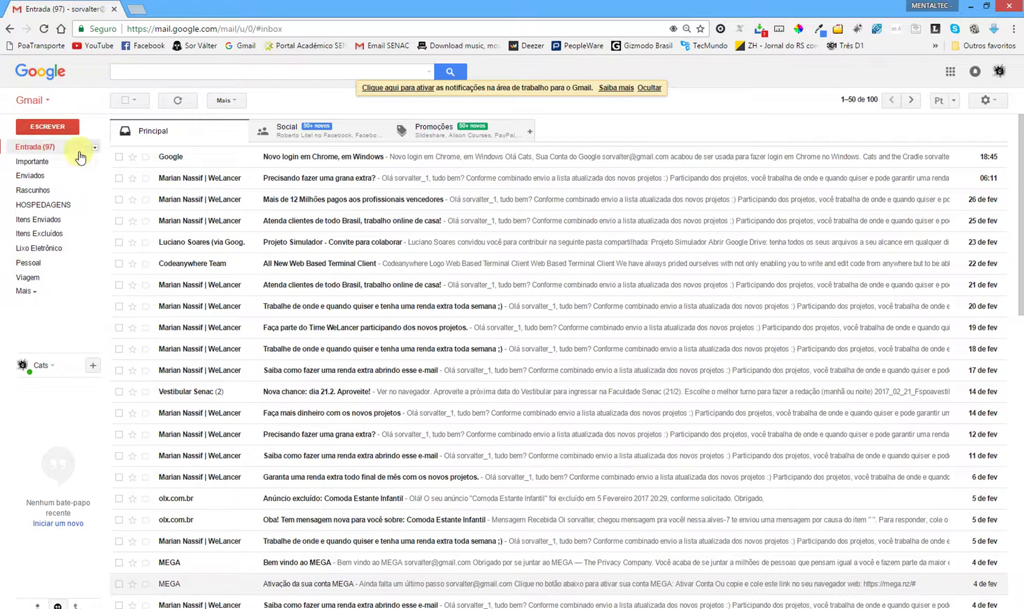
Open the 'Valter Aulas: confirmação de cadastramento' email in Spam and follow its confirmation link
{"action": "left_click", "coordinate": [25, 290]}
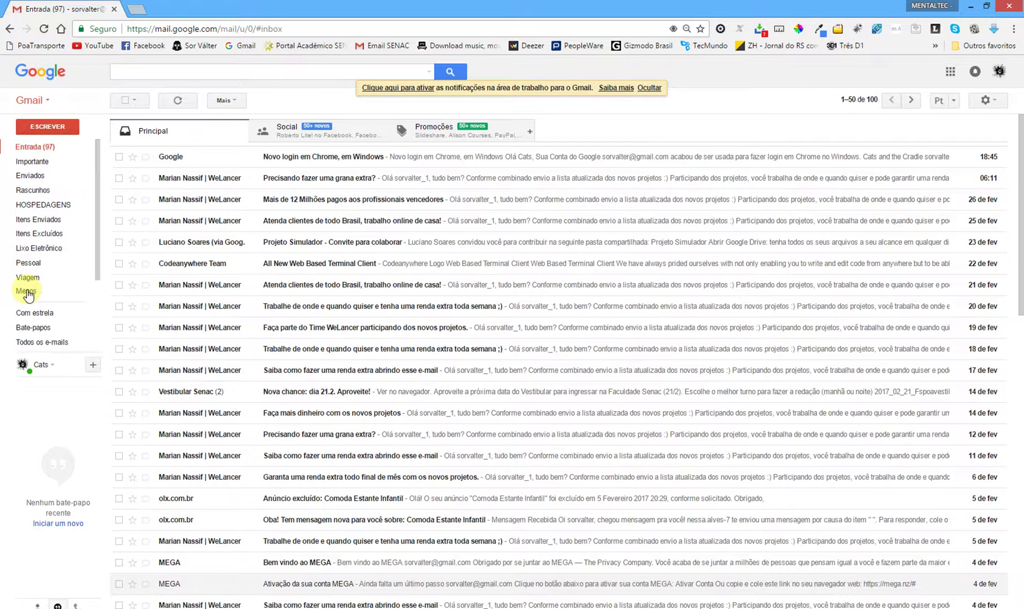
{"action": "left_click", "coordinate": [32, 356]}
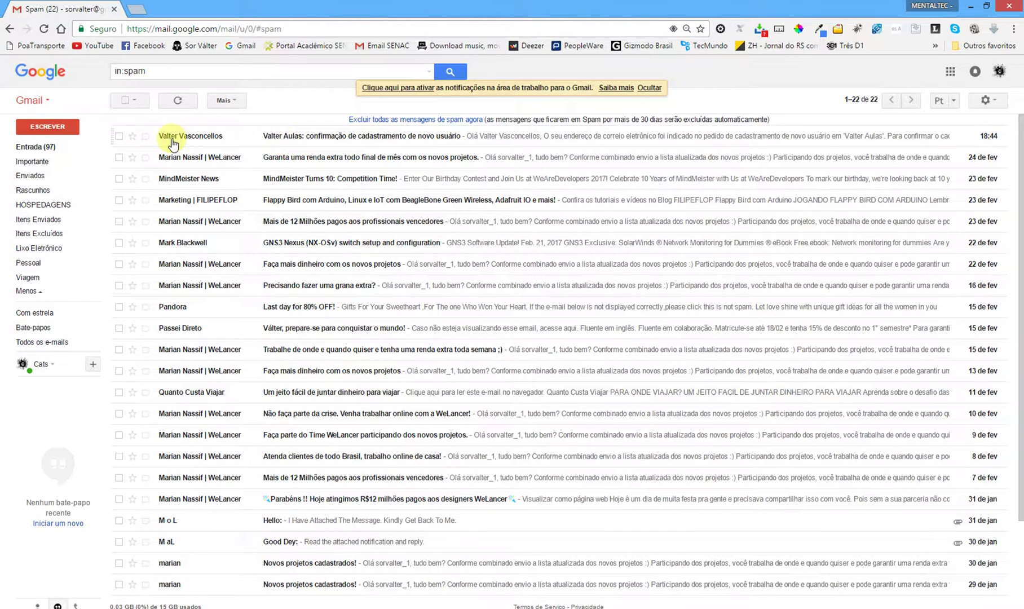
{"action": "mouse_move", "coordinate": [72, 349]}
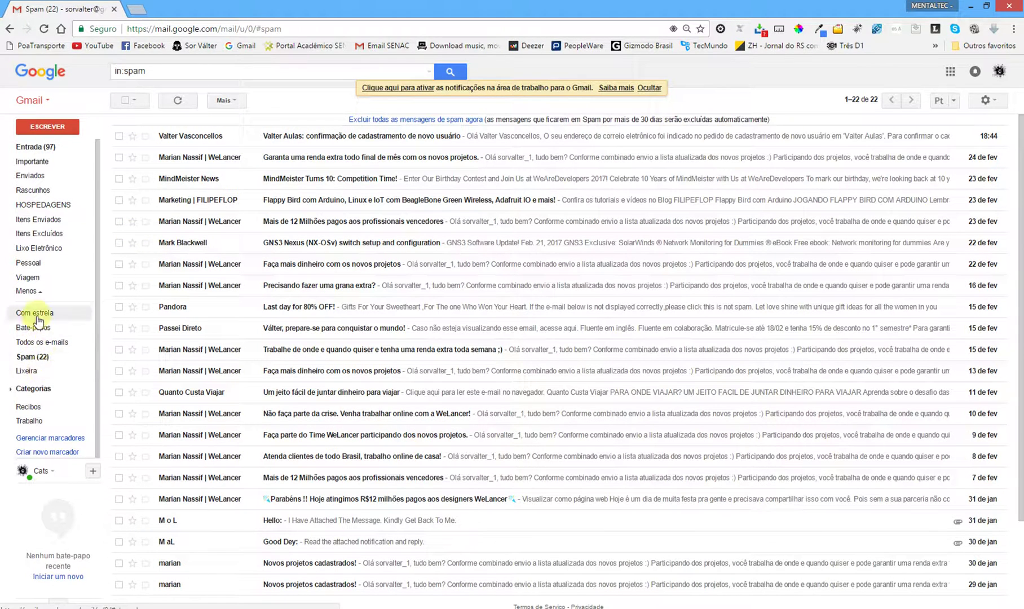
{"action": "left_click", "coordinate": [215, 136]}
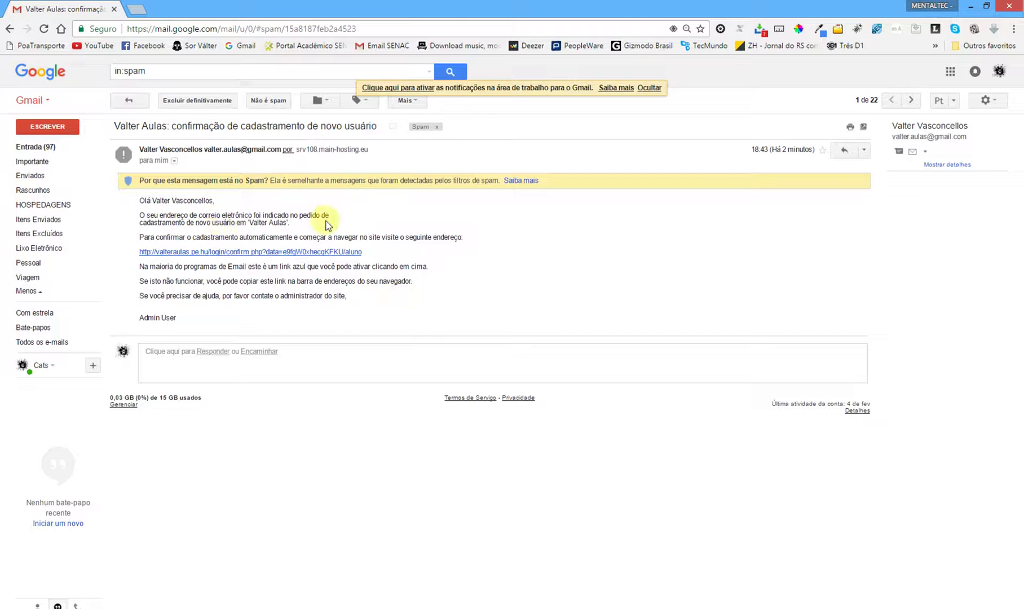
{"action": "left_click", "coordinate": [194, 252]}
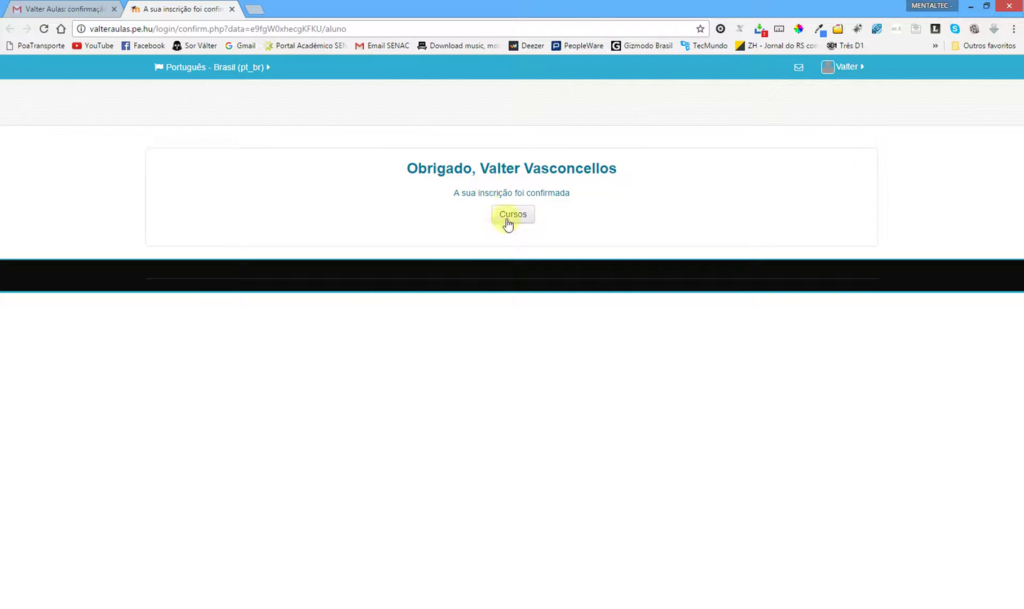
Leave the registration confirmation page for the course categories list
{"action": "left_click", "coordinate": [507, 220]}
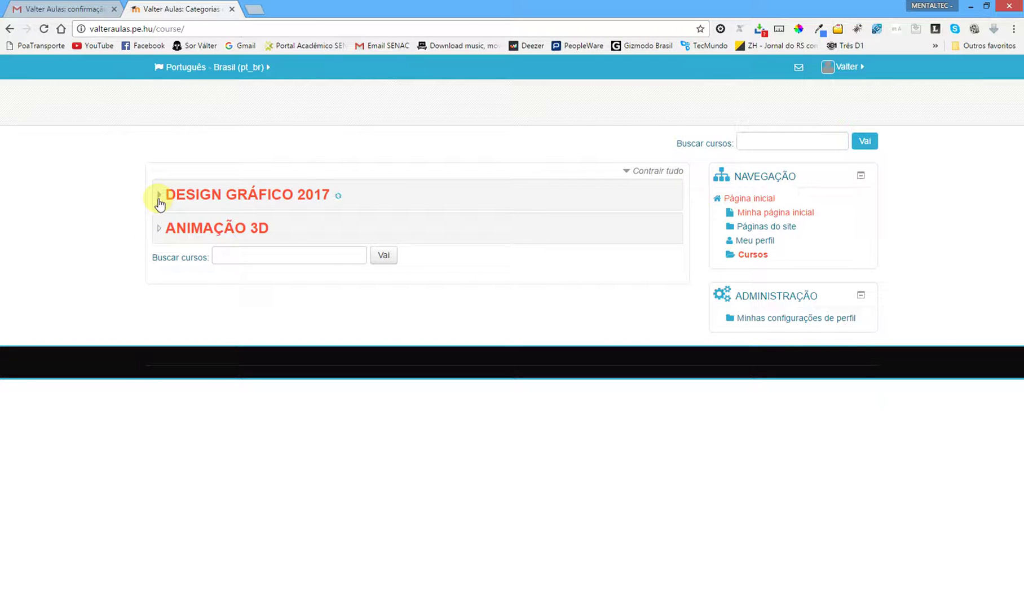
Expand Design Gráfico 2017 and open Tratamento de Imagens Digitais, whose enrolment page refuses the student
{"action": "left_click", "coordinate": [260, 198]}
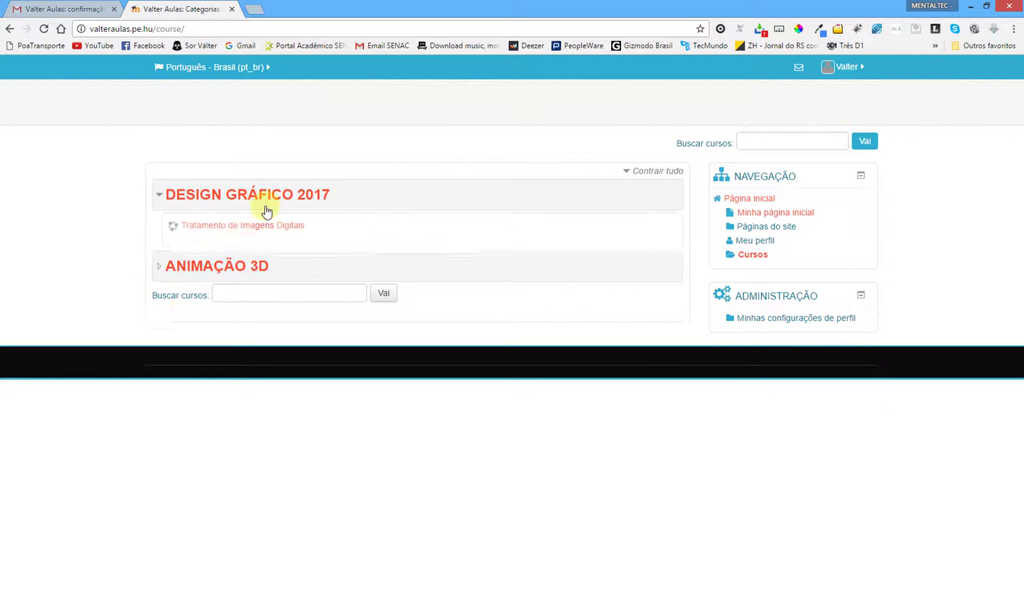
{"action": "left_click", "coordinate": [239, 226]}
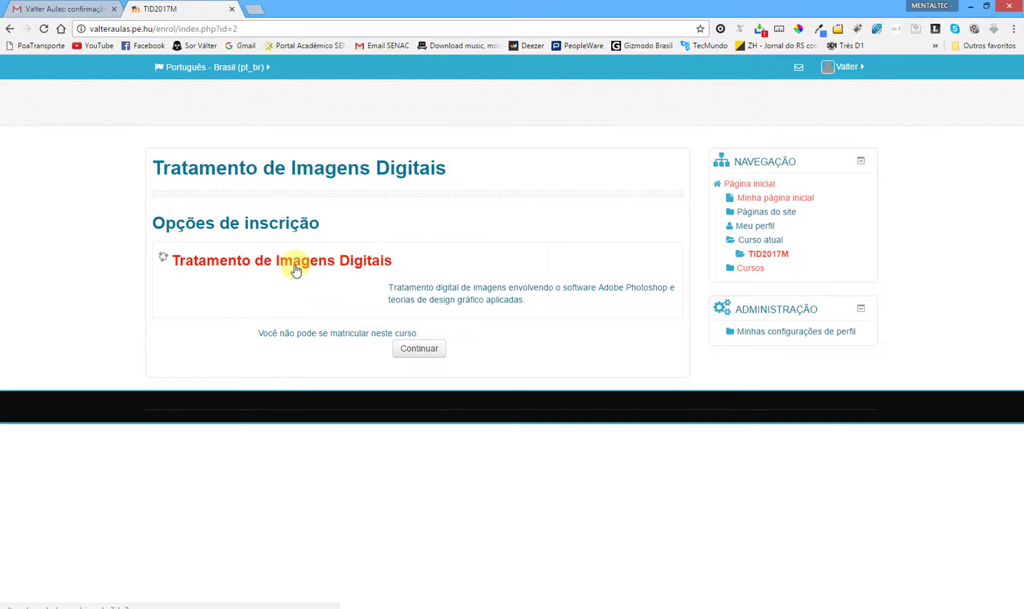
{"action": "left_click", "coordinate": [297, 267]}
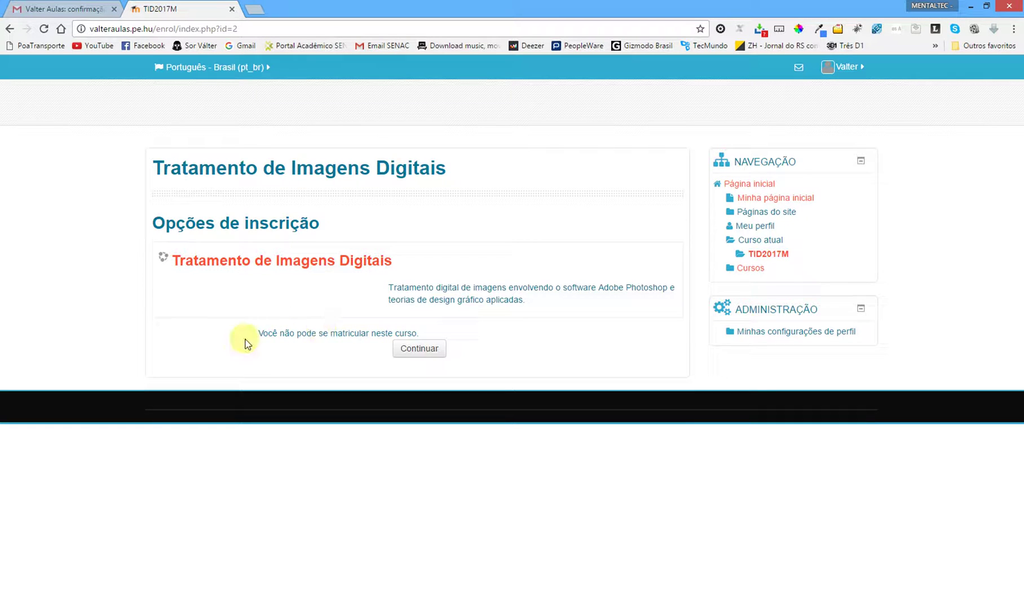
{"action": "left_click", "coordinate": [233, 264]}
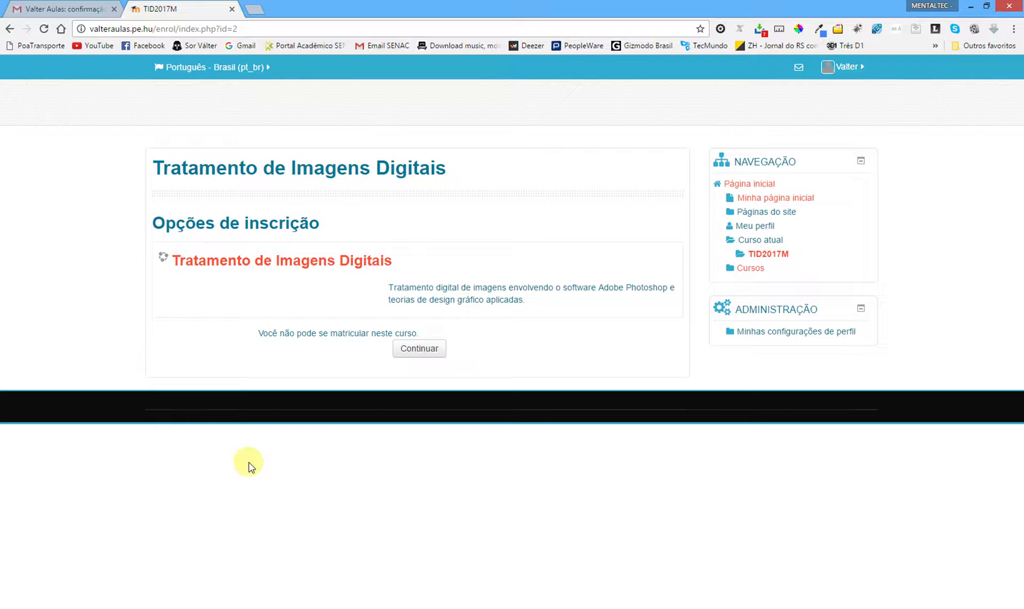
Log out of the student account and return to the login page
{"action": "left_click", "coordinate": [862, 67]}
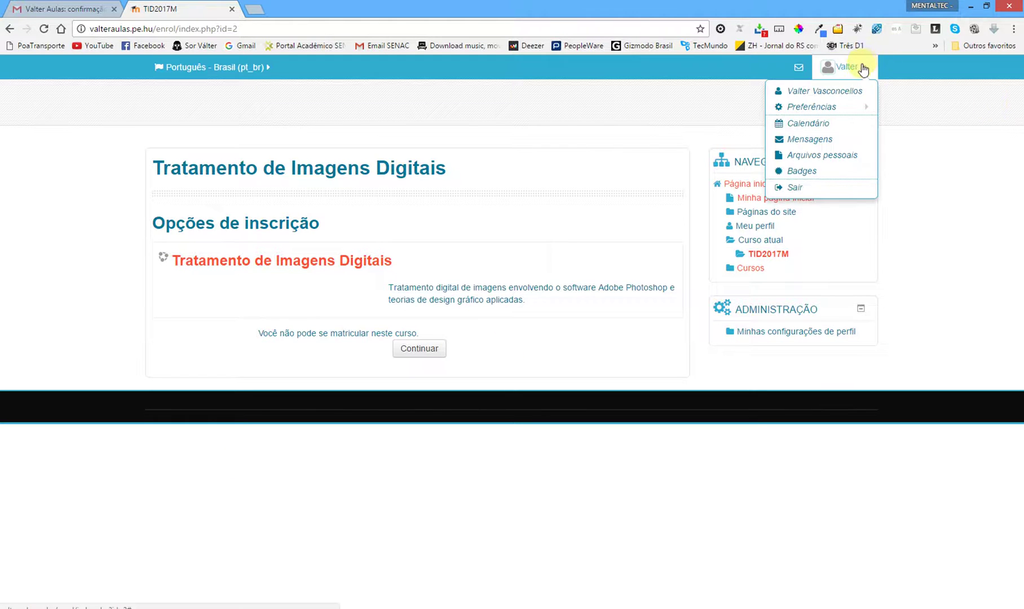
{"action": "left_click", "coordinate": [810, 187]}
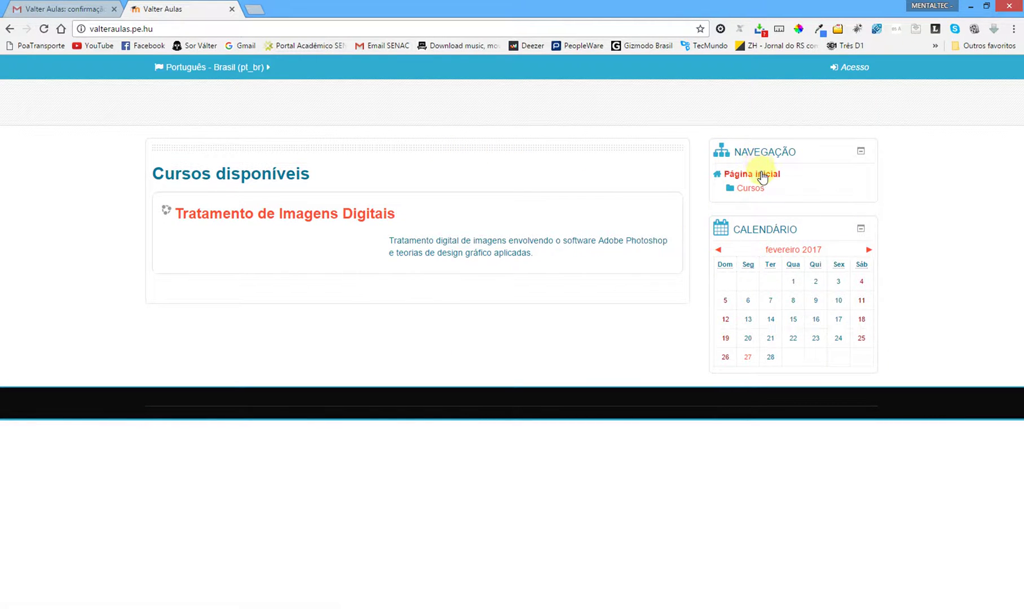
{"action": "left_click", "coordinate": [859, 67]}
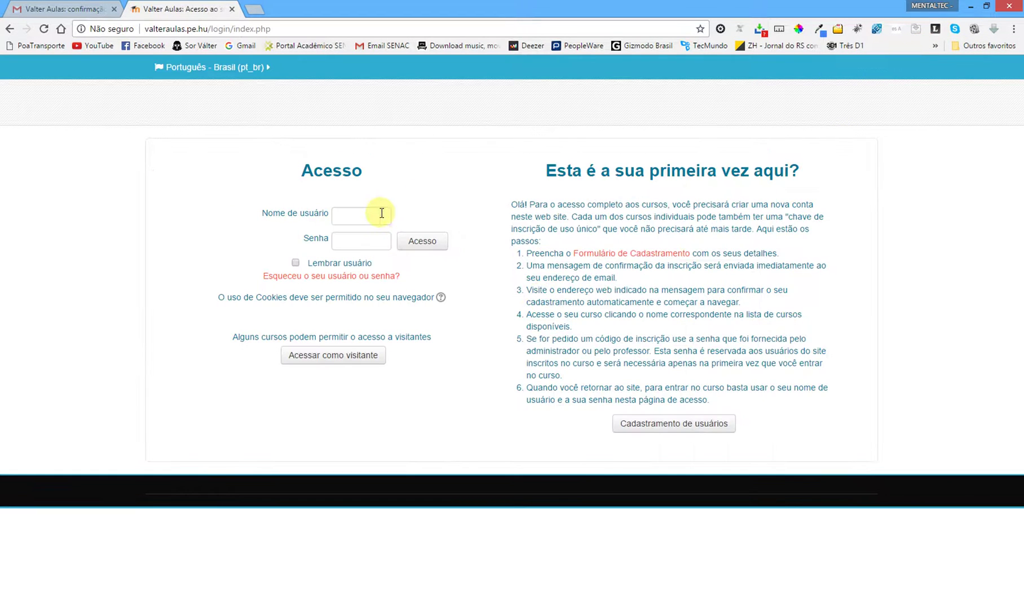
Log in with the administrator's username and password
{"action": "left_click", "coordinate": [375, 215]}
{"action": "type", "text": "v"}
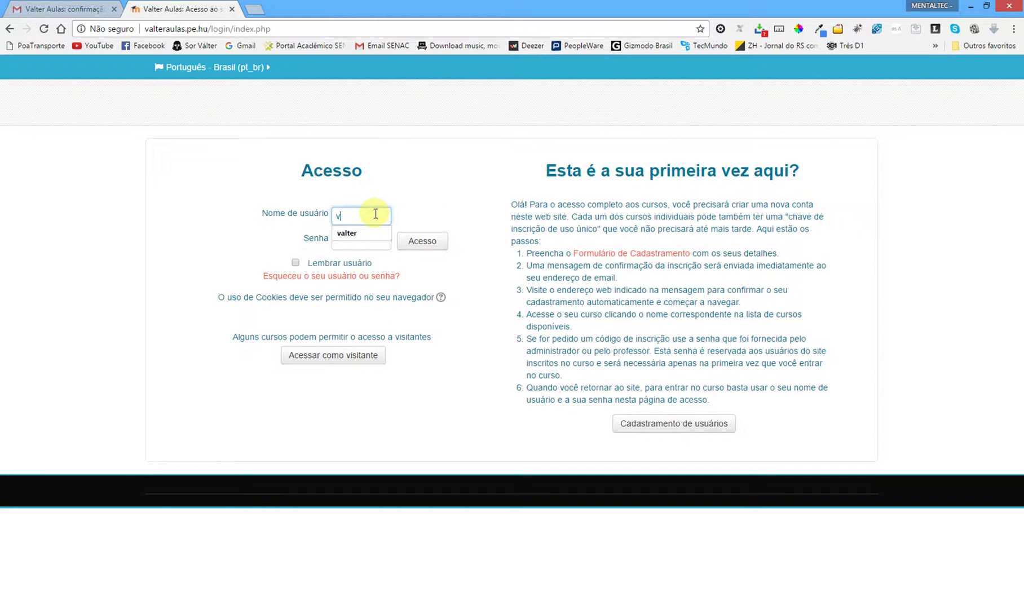
{"action": "type", "text": "alter"}
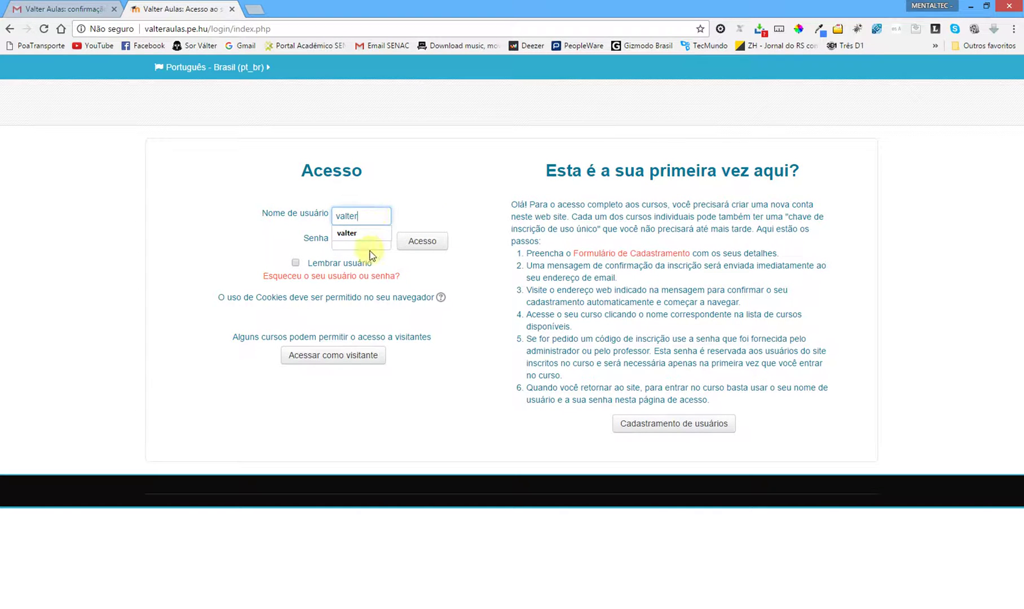
{"action": "left_click", "coordinate": [370, 244]}
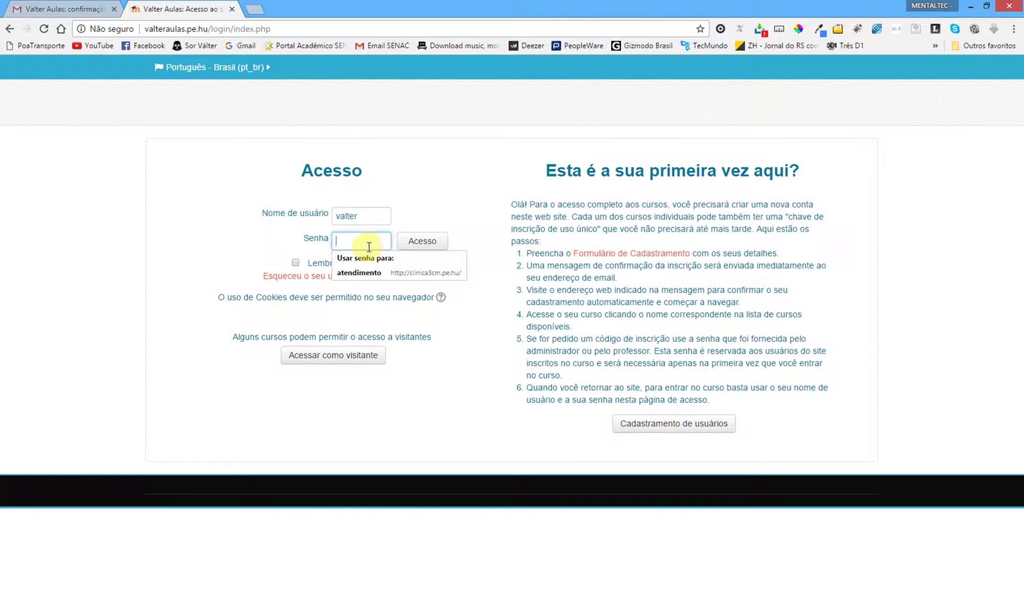
{"action": "type", "text": "12345"}
{"action": "key", "text": "Return"}
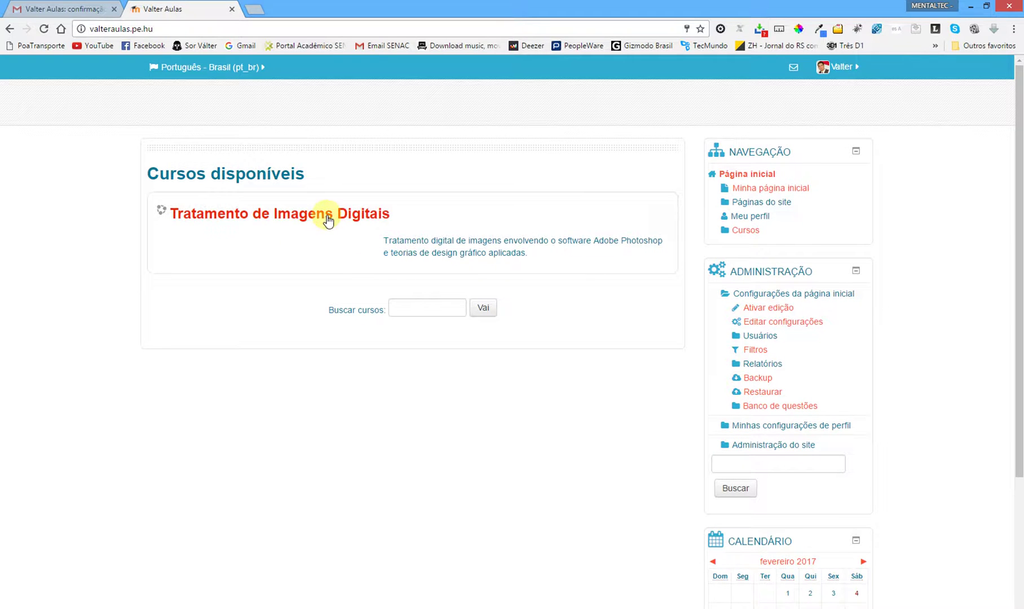
Open Tratamento de Imagens Digitais' participants and reach its empty Usuários inscritos page
{"action": "left_click", "coordinate": [265, 222]}
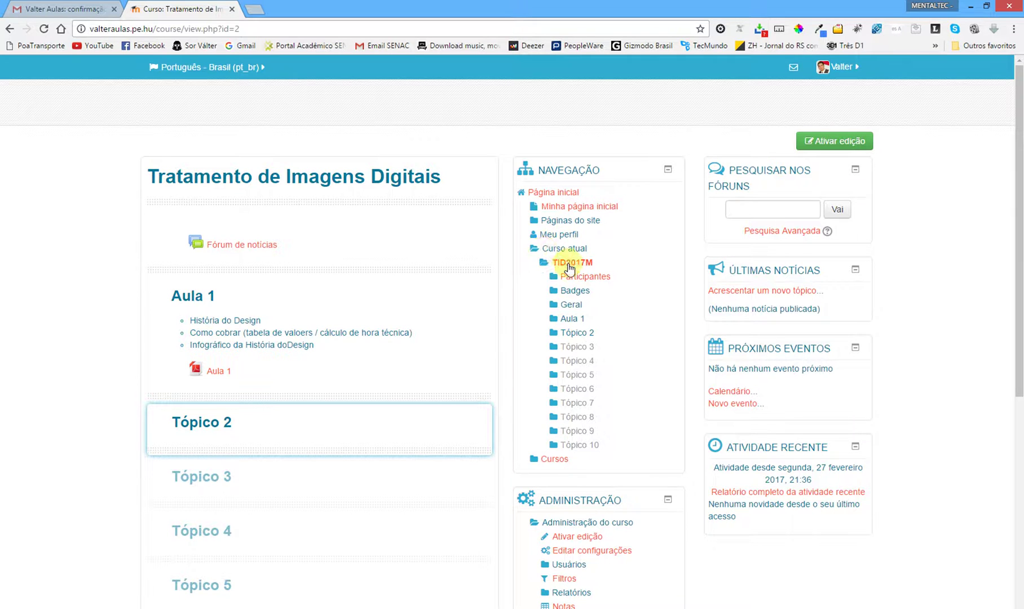
{"action": "left_click", "coordinate": [587, 277]}
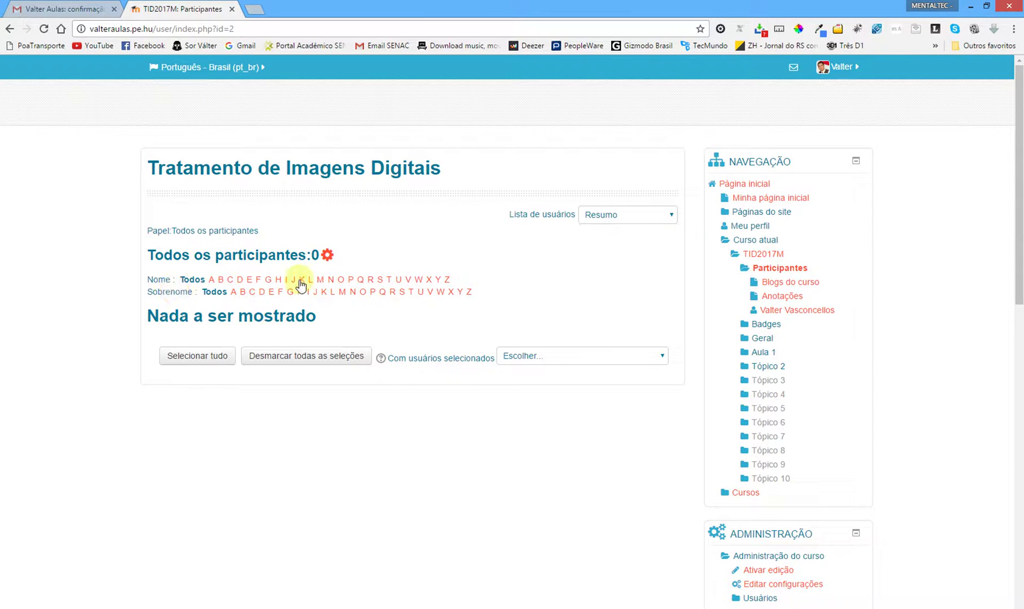
{"action": "left_click", "coordinate": [328, 256]}
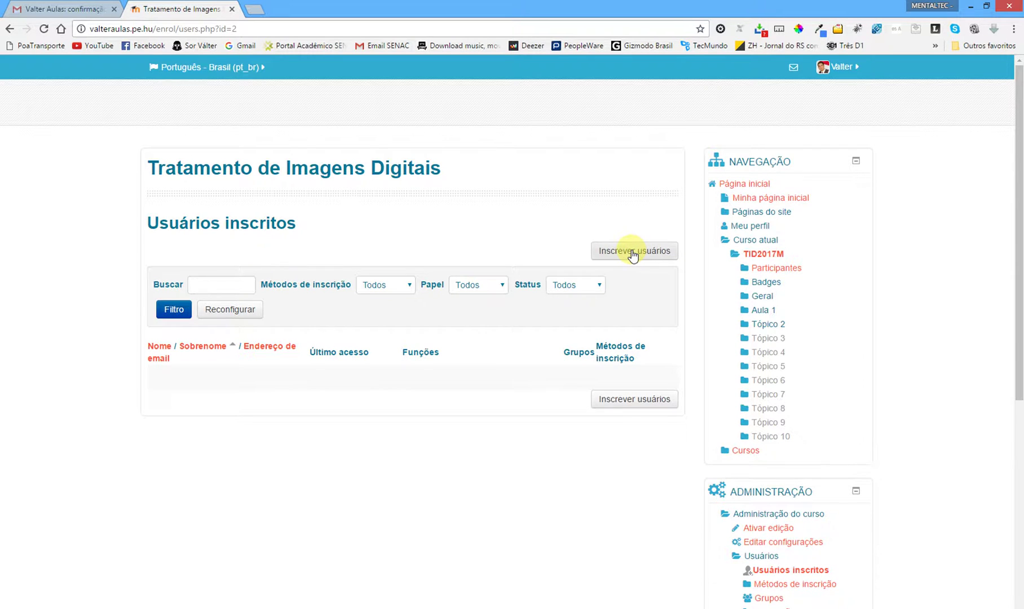
Enrol the newly self-registered student as Student and finish the enrolment
{"action": "left_click", "coordinate": [634, 252]}
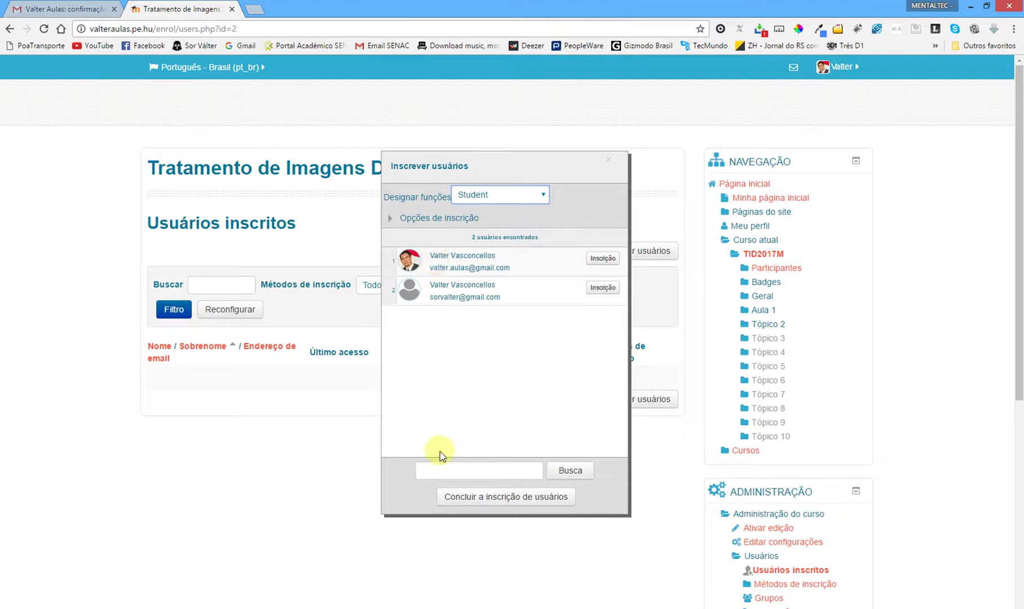
{"action": "left_click", "coordinate": [444, 471]}
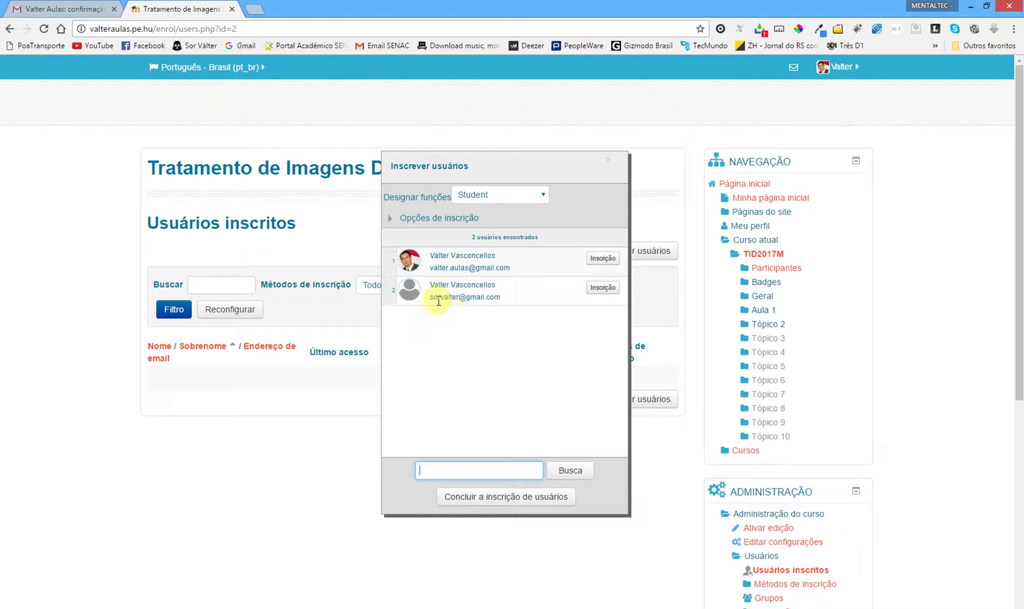
{"action": "left_click", "coordinate": [603, 287]}
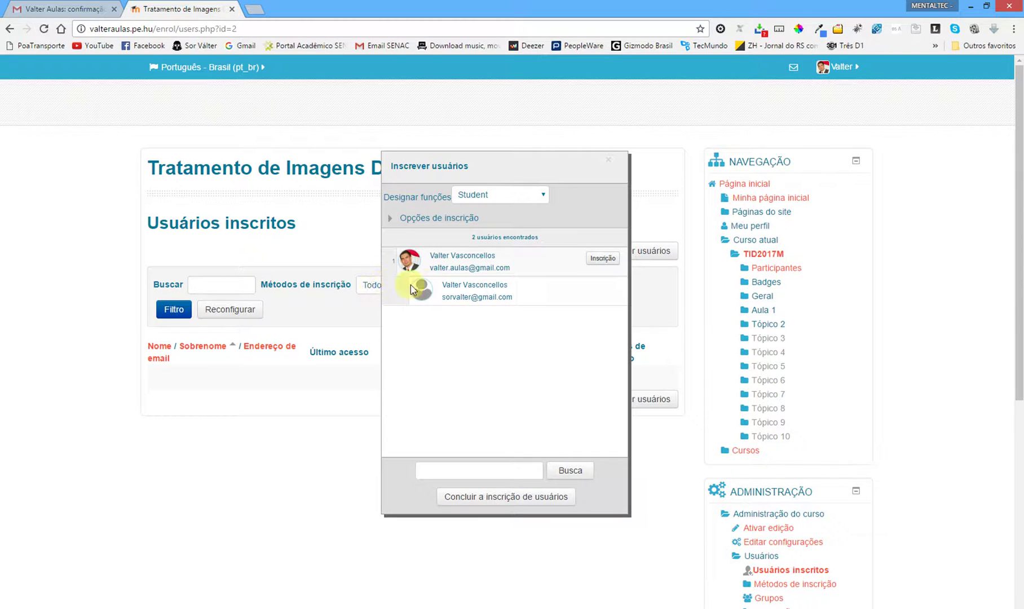
{"action": "left_click", "coordinate": [529, 497]}
{"action": "left_click", "coordinate": [445, 471]}
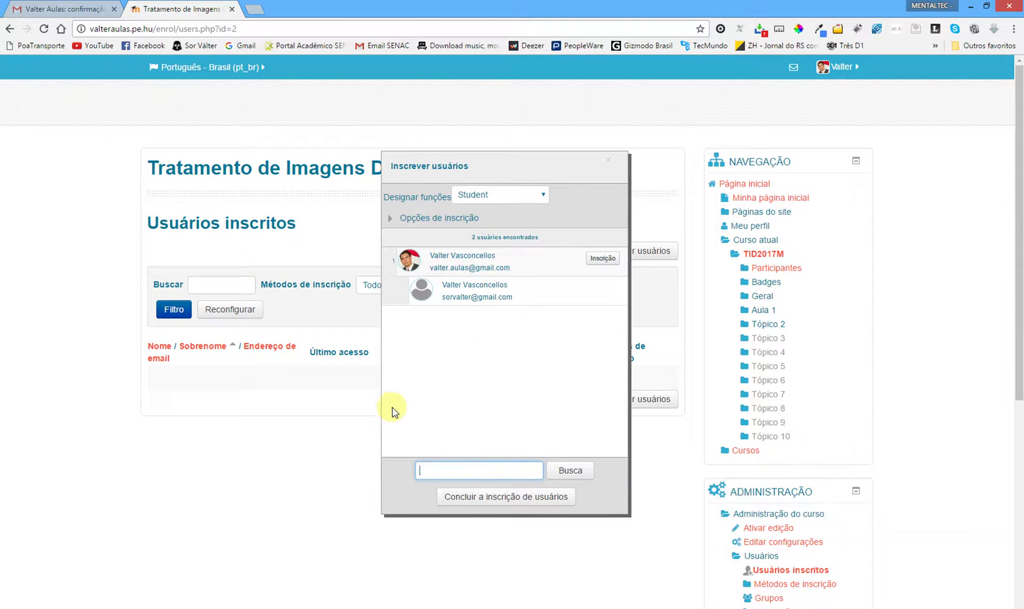
{"action": "left_click", "coordinate": [468, 497]}
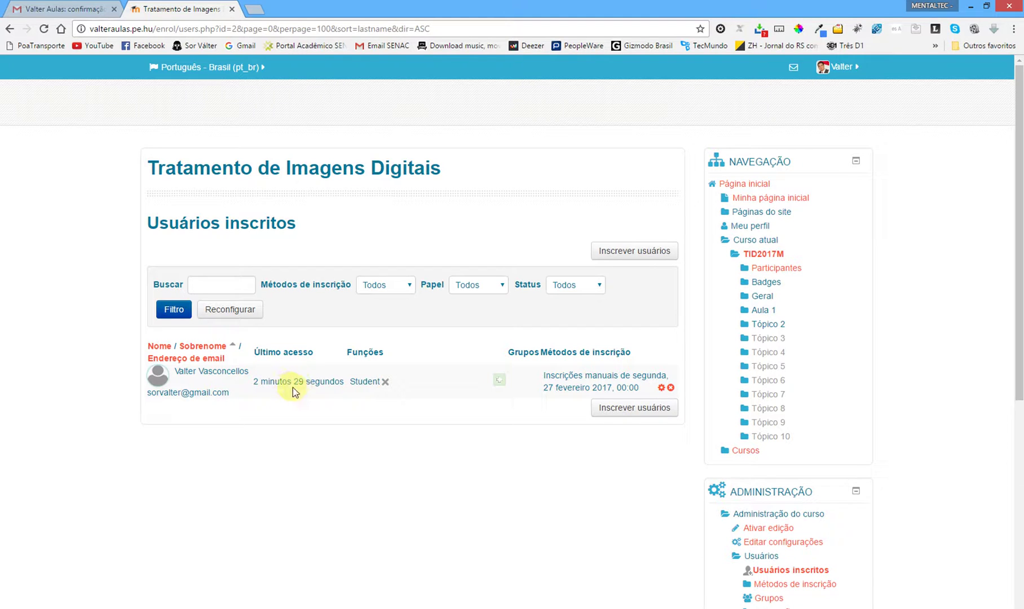
{"action": "left_click_drag", "start_coordinate": [256, 383], "coordinate": [325, 382]}
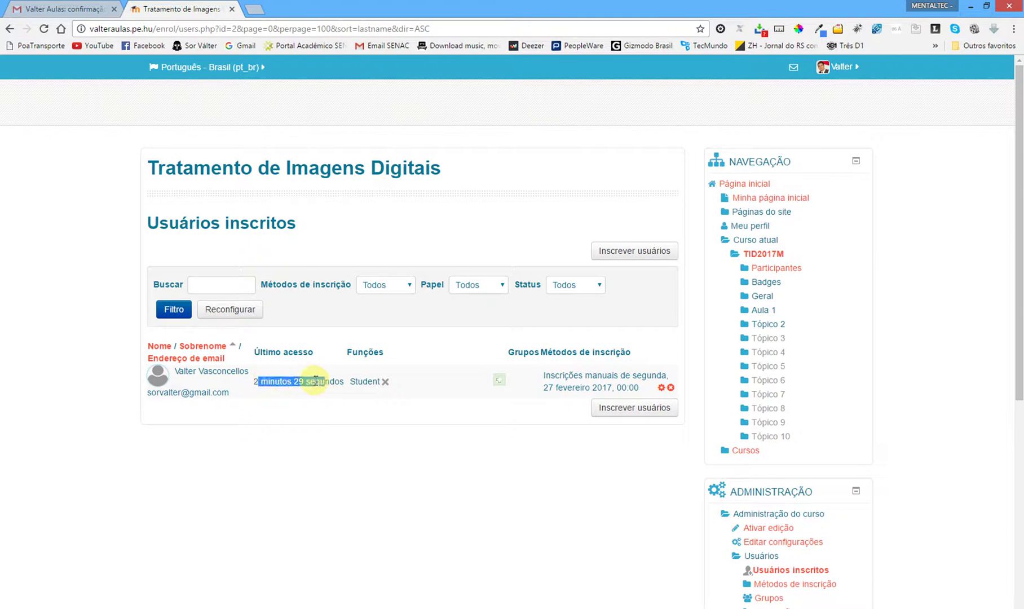
{"action": "left_click", "coordinate": [264, 393]}
{"action": "left_click_drag", "start_coordinate": [256, 382], "coordinate": [343, 382]}
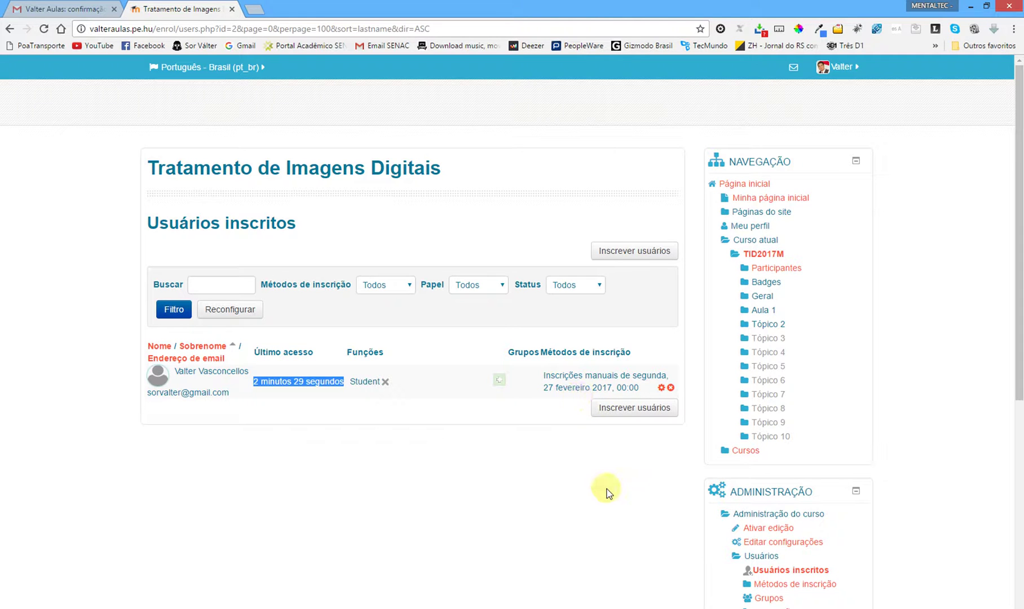
Enrol the administrator account as a second Student in the course
{"action": "left_click", "coordinate": [628, 414]}
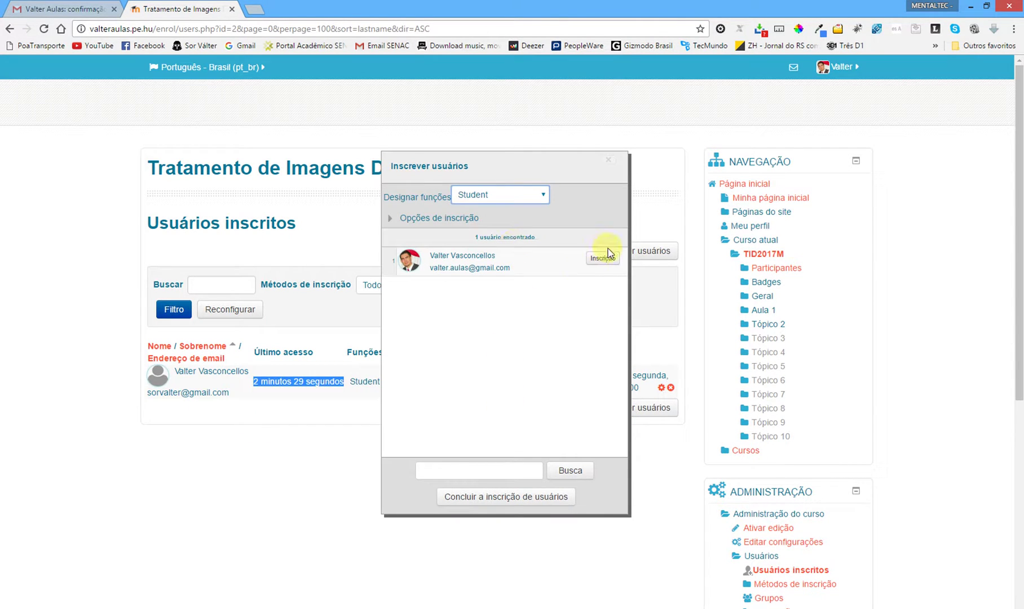
{"action": "left_click", "coordinate": [602, 257]}
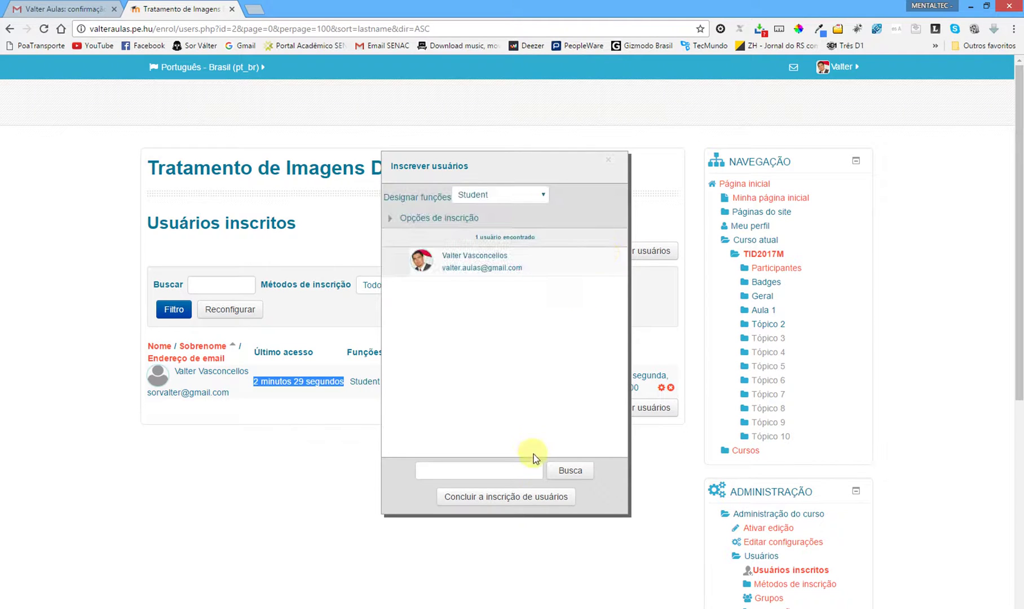
{"action": "left_click", "coordinate": [535, 494]}
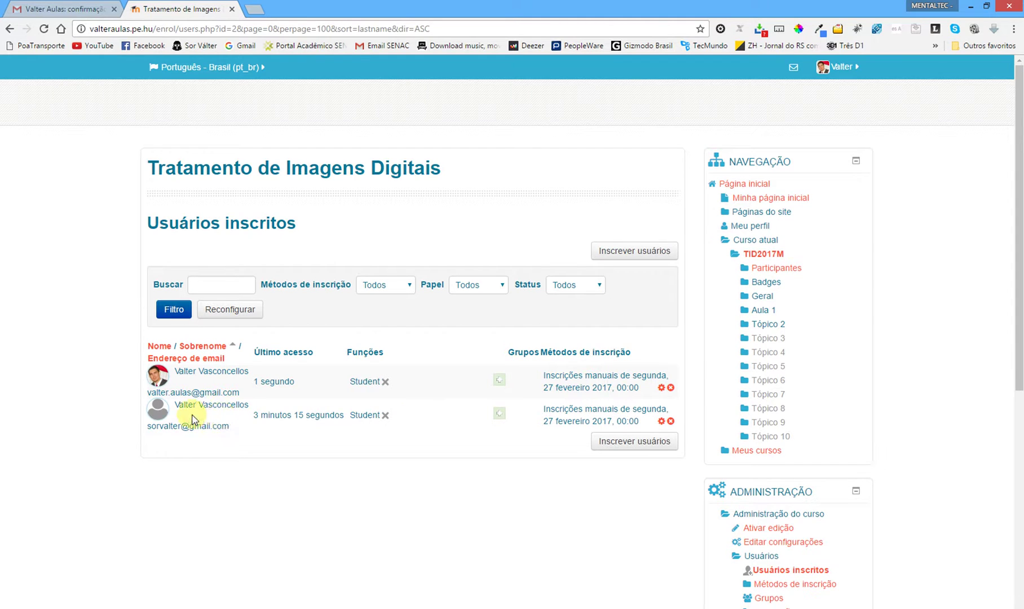
Add the Manager and Teacher roles to the administrator's enrolment, then close the role popup
{"action": "left_click", "coordinate": [500, 382]}
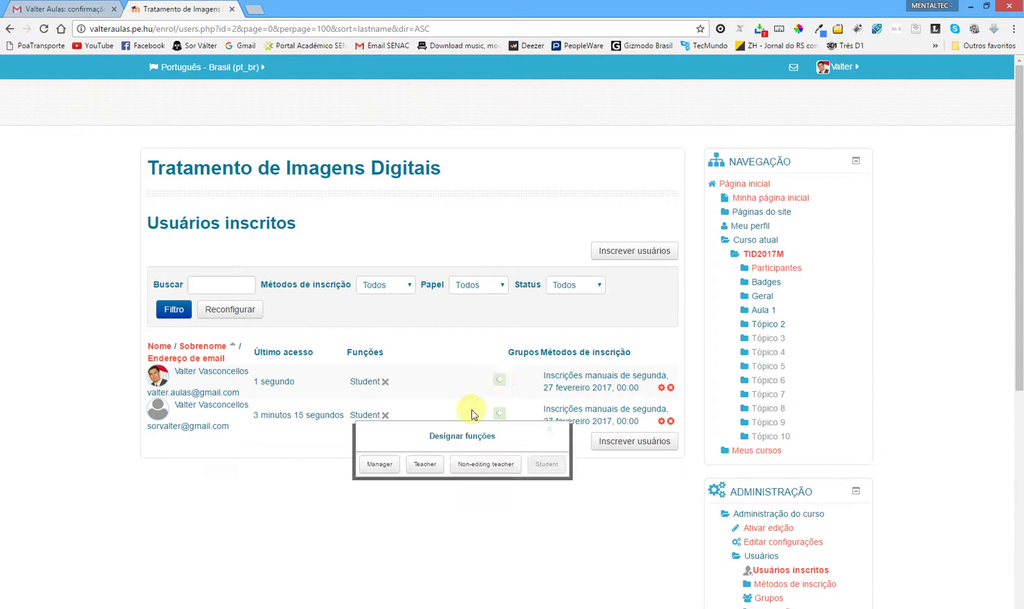
{"action": "left_click", "coordinate": [386, 468]}
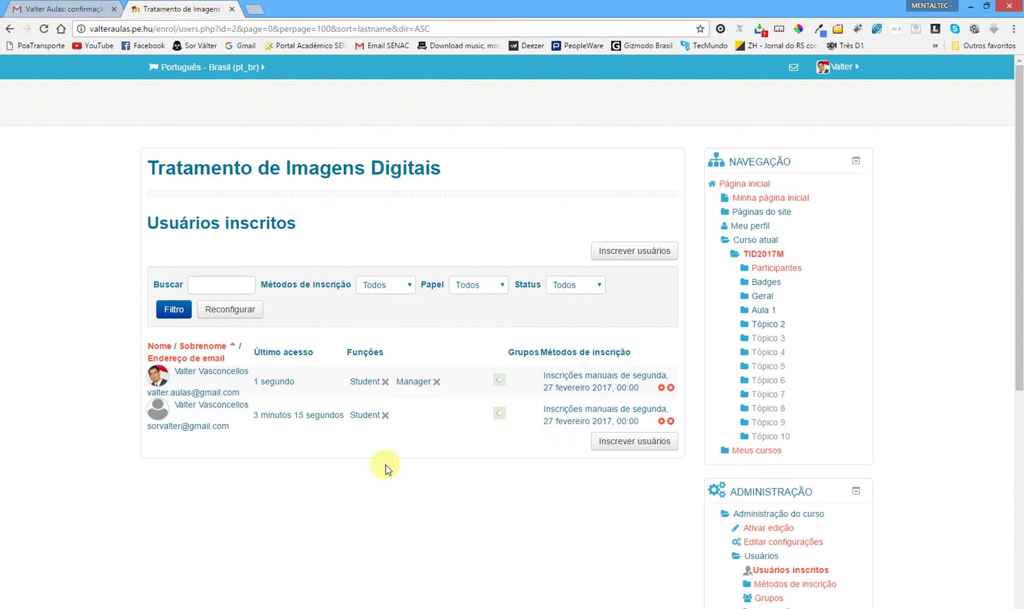
{"action": "left_click", "coordinate": [499, 382]}
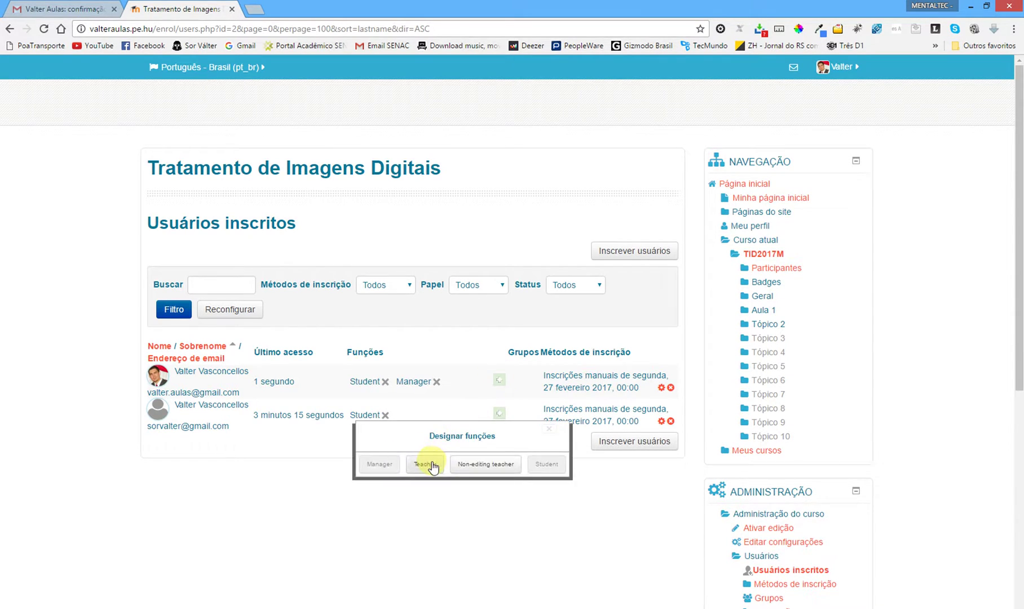
{"action": "left_click", "coordinate": [426, 464]}
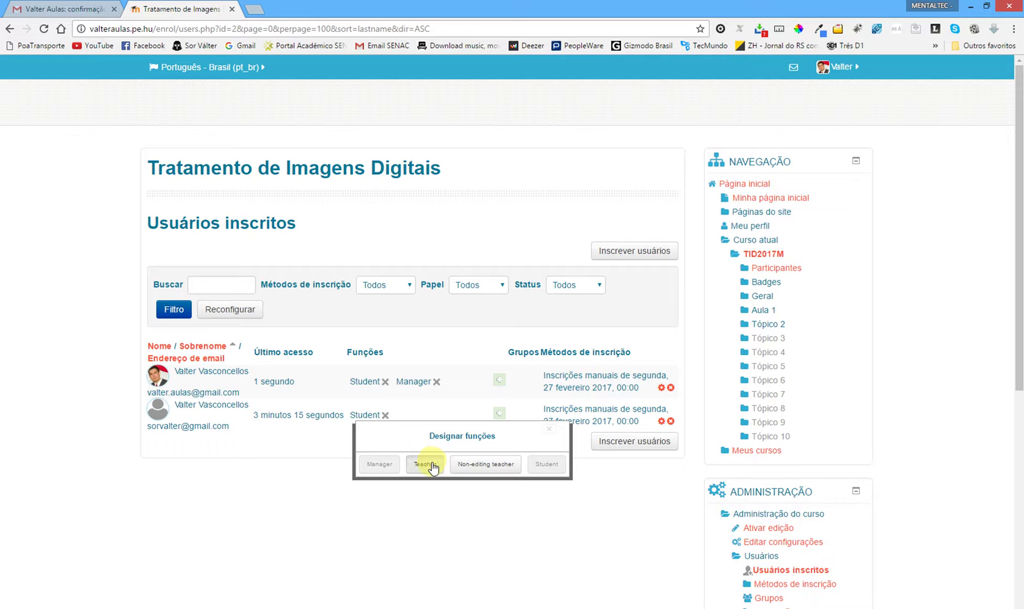
{"action": "left_click", "coordinate": [501, 382]}
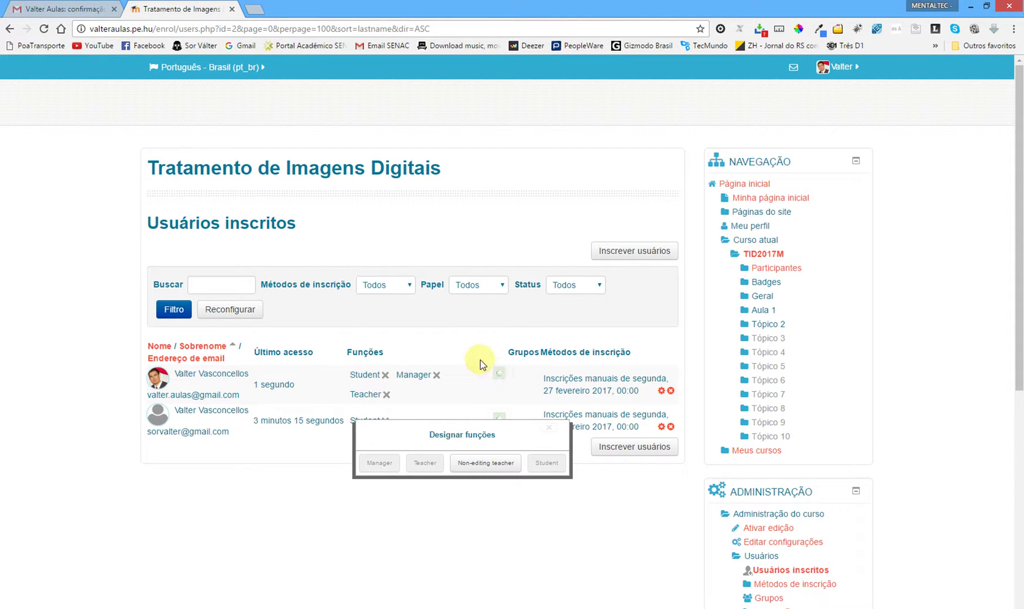
{"action": "left_click", "coordinate": [549, 427]}
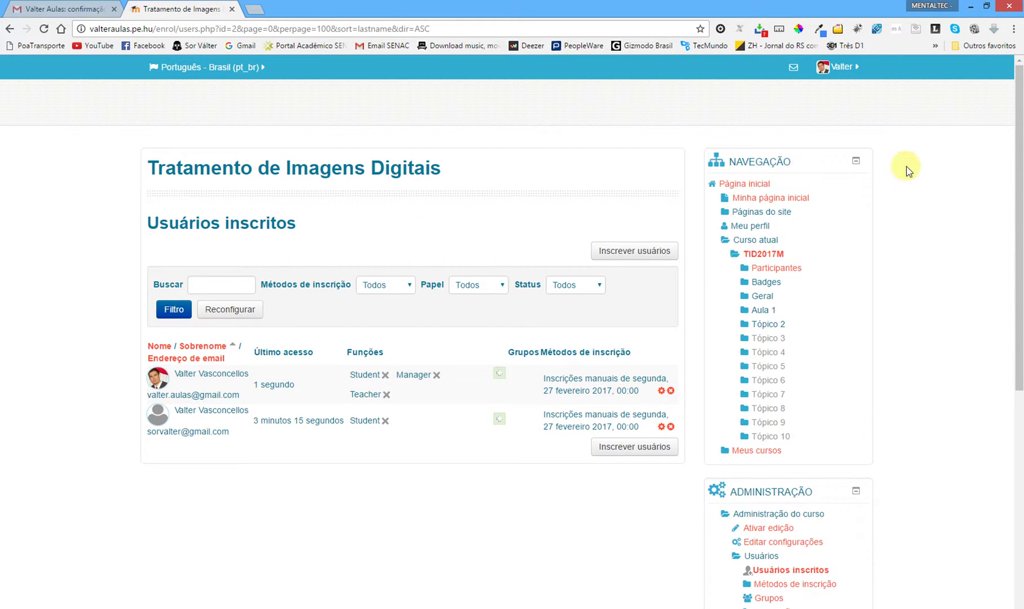
Reopen the administrator's role choices and review the list, keeping Student, Manager and Teacher unchanged
{"action": "double_click", "coordinate": [414, 374]}
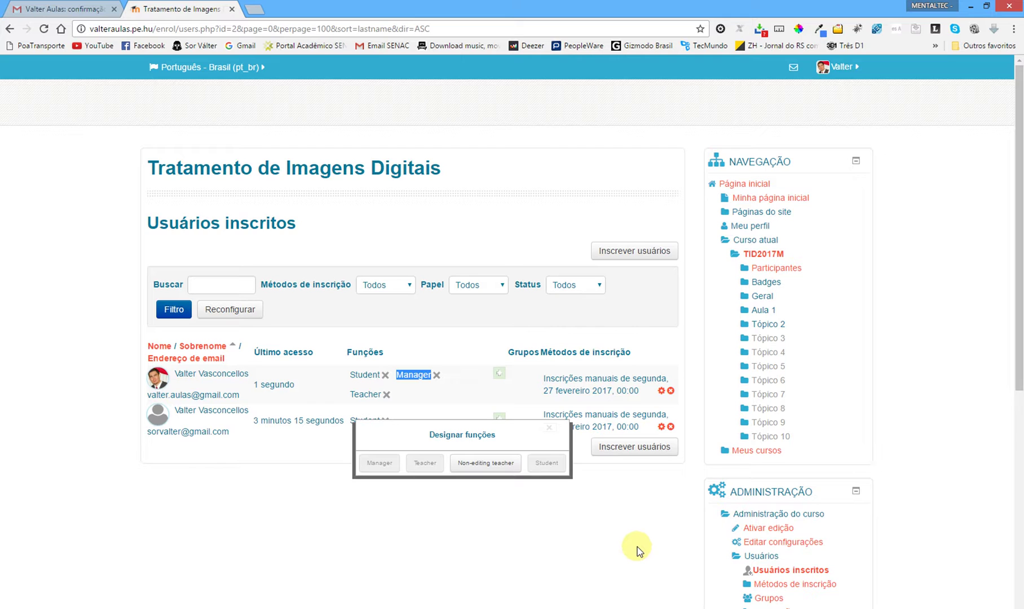
{"action": "left_click", "coordinate": [463, 553]}
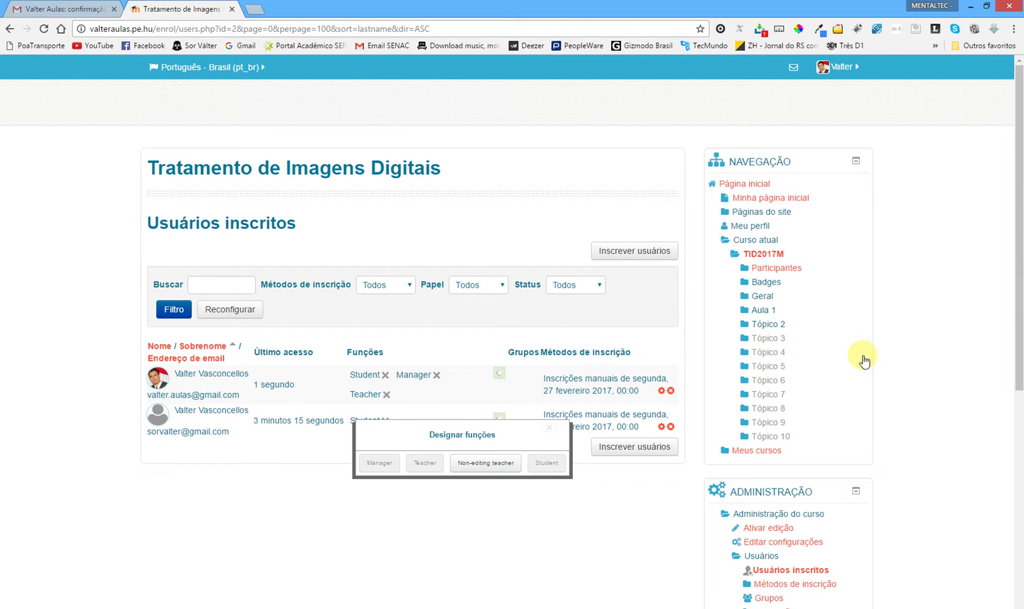
{"action": "scroll", "coordinate": [868, 397], "scroll_direction": "down", "scroll_amount": 5}
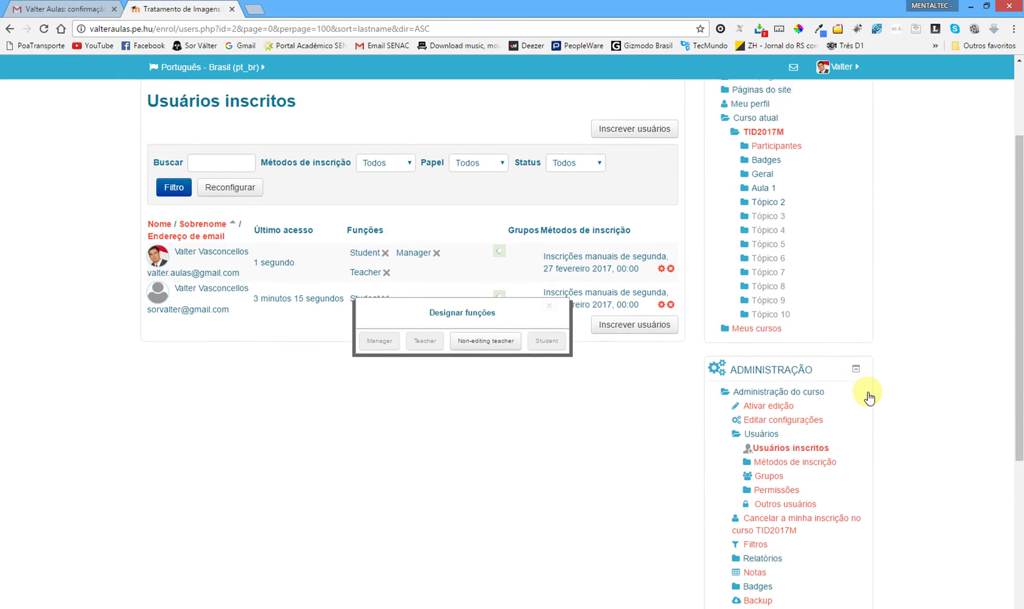
{"action": "scroll", "coordinate": [868, 390], "scroll_direction": "up", "scroll_amount": 5}
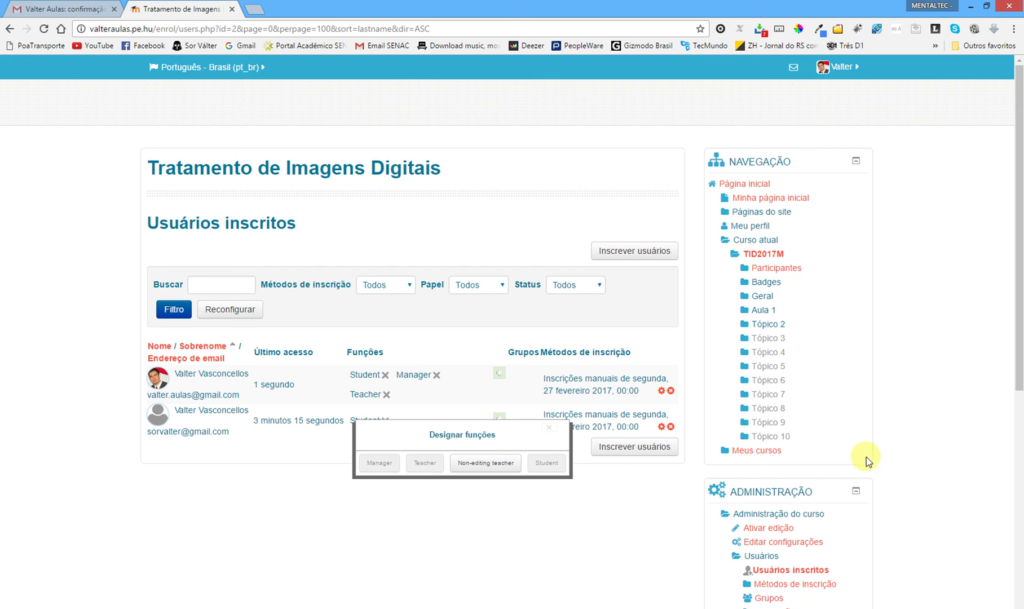
{"action": "left_click", "coordinate": [881, 608]}
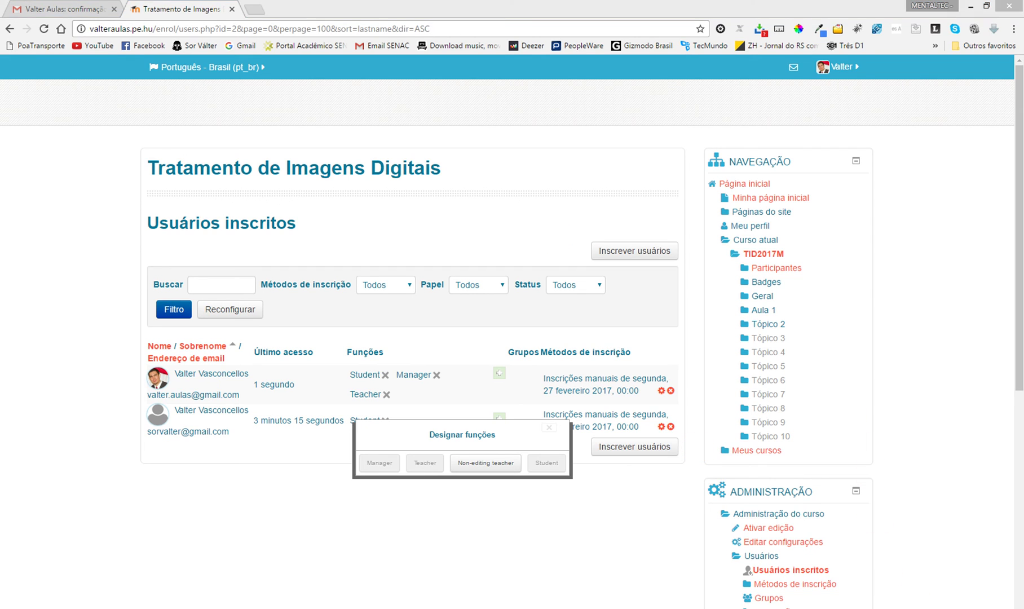